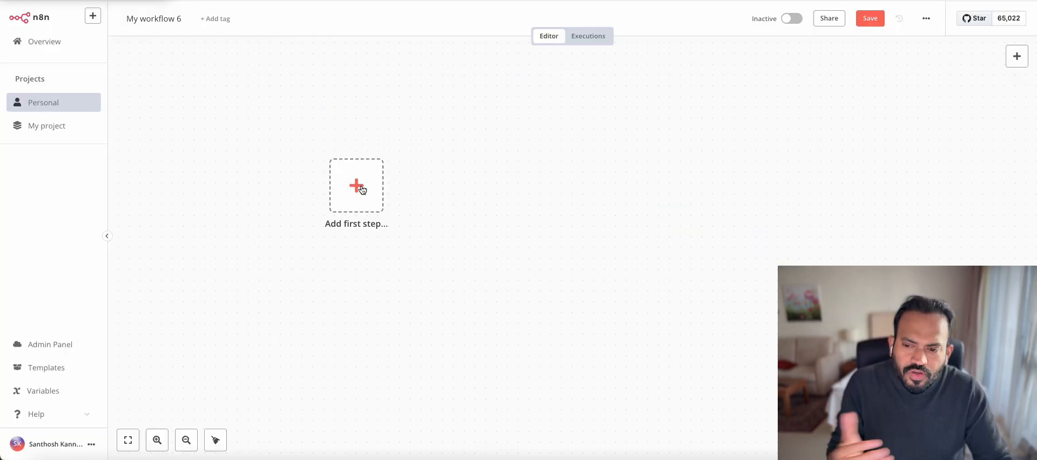
Add a Chat Trigger as the workflow's first step
left_click(357, 187)
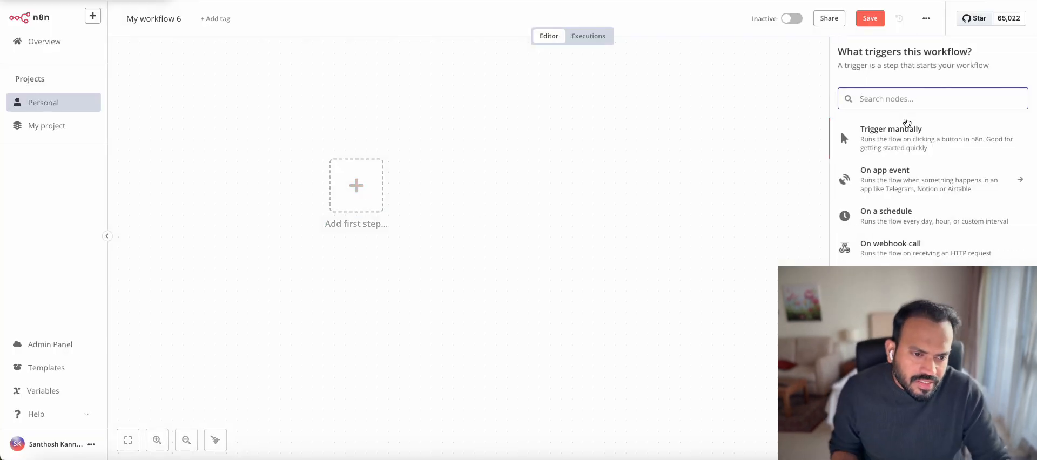
type("chat")
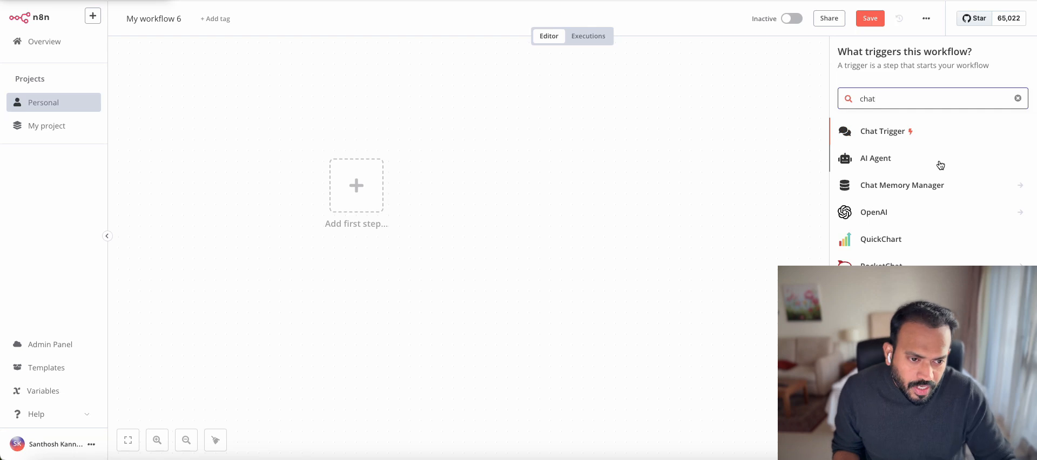
left_click(922, 129)
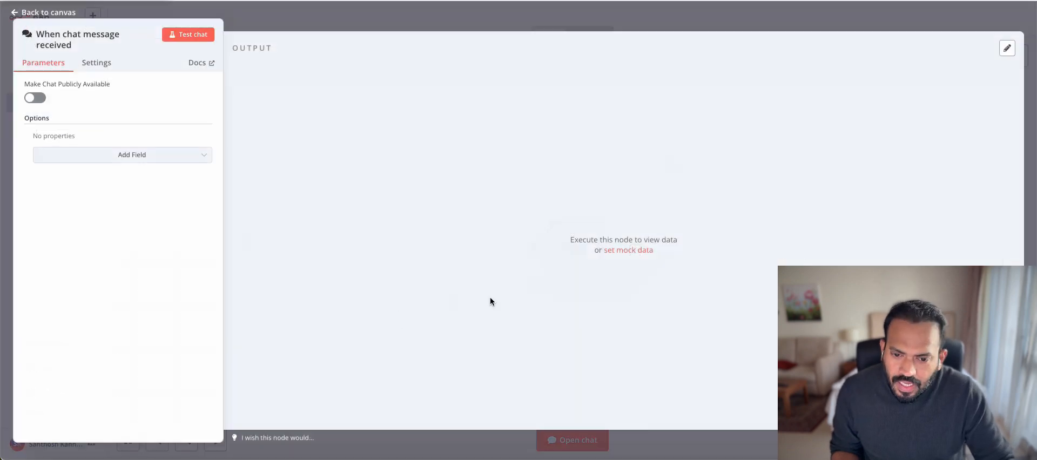
left_click(605, 26)
Connect an AI Agent node after the chat trigger
left_click(1017, 56)
type("Ai ag")
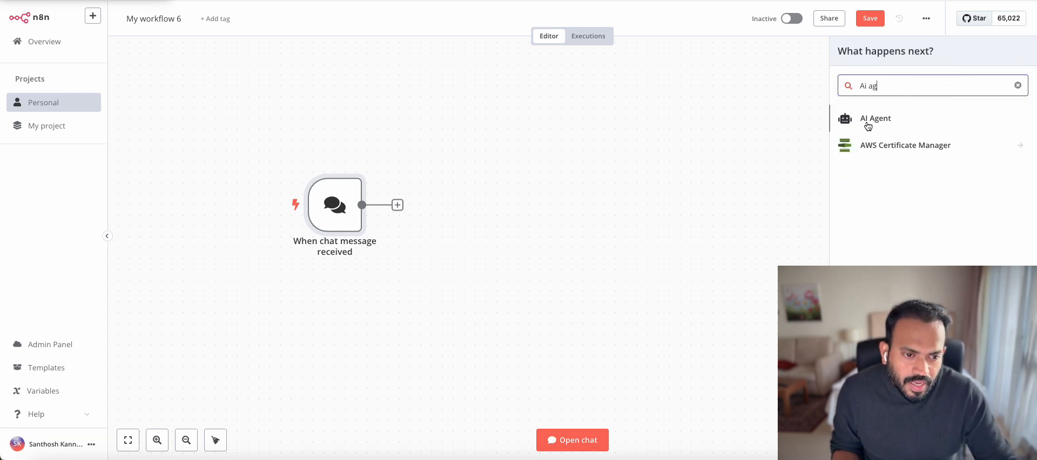
left_click(868, 126)
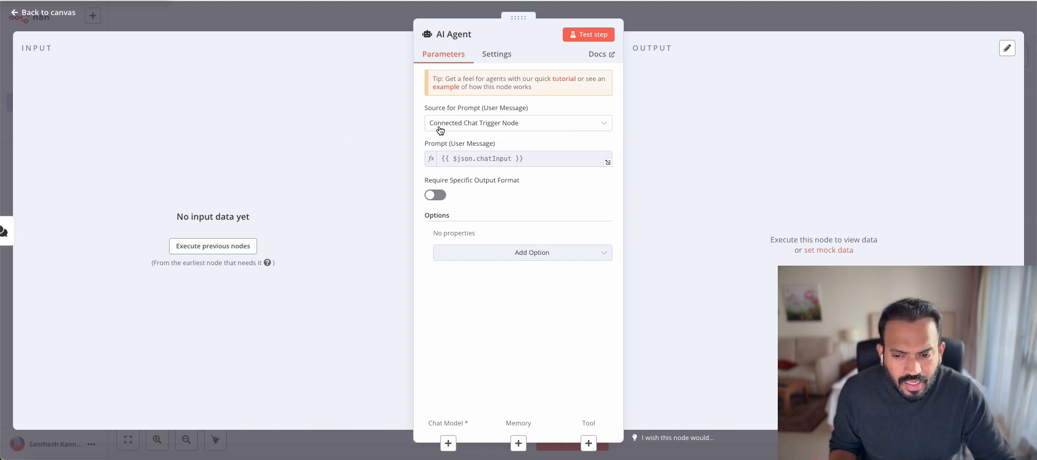
left_click(667, 24)
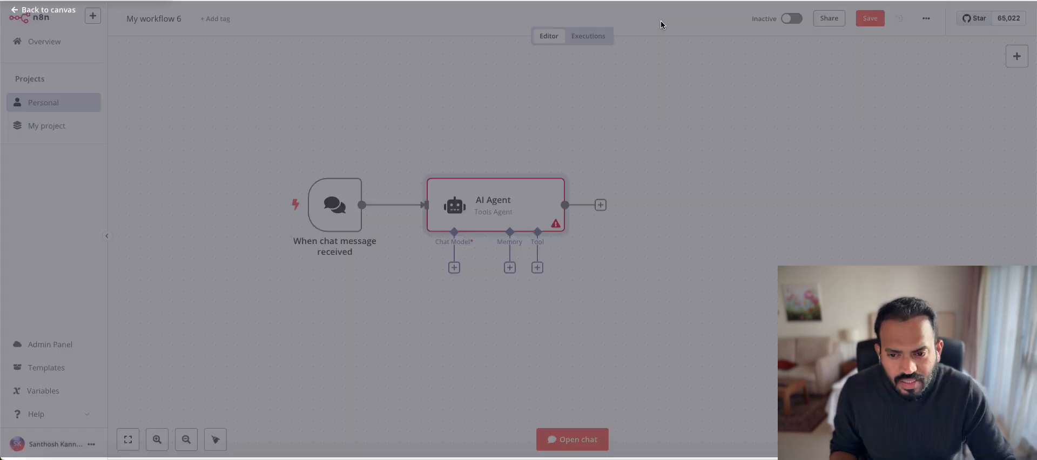
Plug an Anthropic Chat Model into the AI Agent's Chat Model slot
left_click_drag(505, 206, 517, 204)
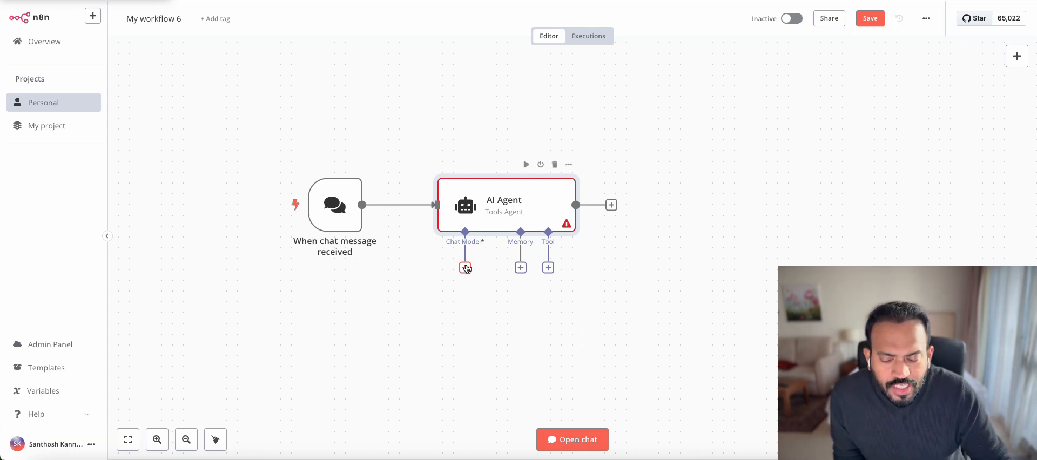
left_click(466, 268)
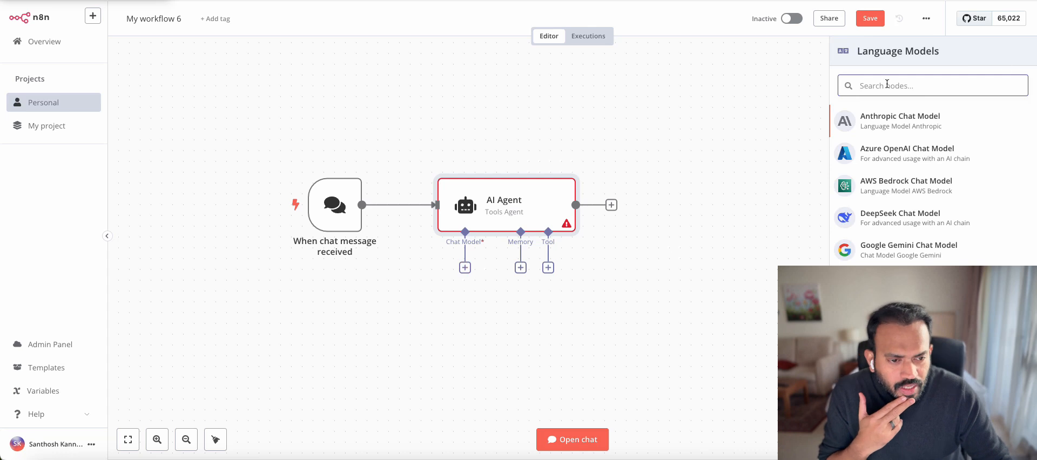
left_click(887, 128)
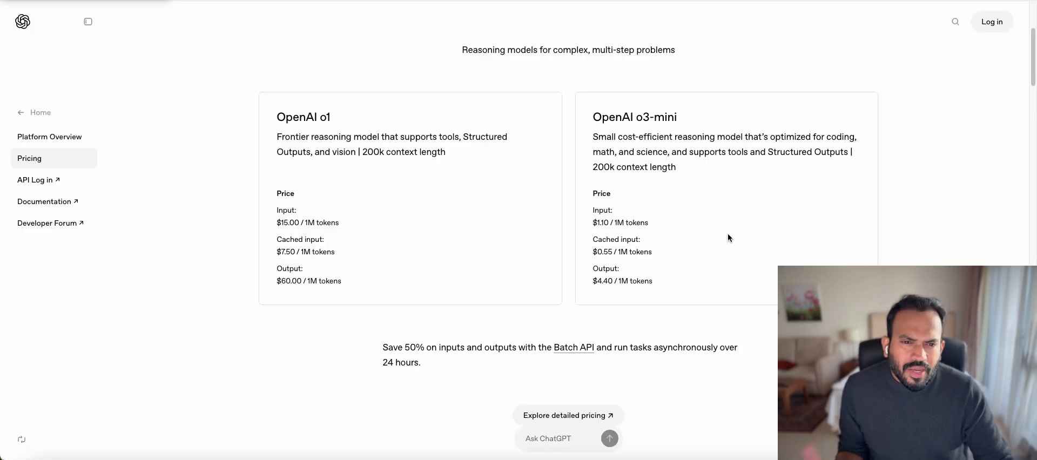
Compare OpenAI's o3-mini input price with Anthropic's Claude 3.5 Haiku pricing
left_click_drag(593, 222, 674, 225)
left_click(629, 229)
left_click(653, 236)
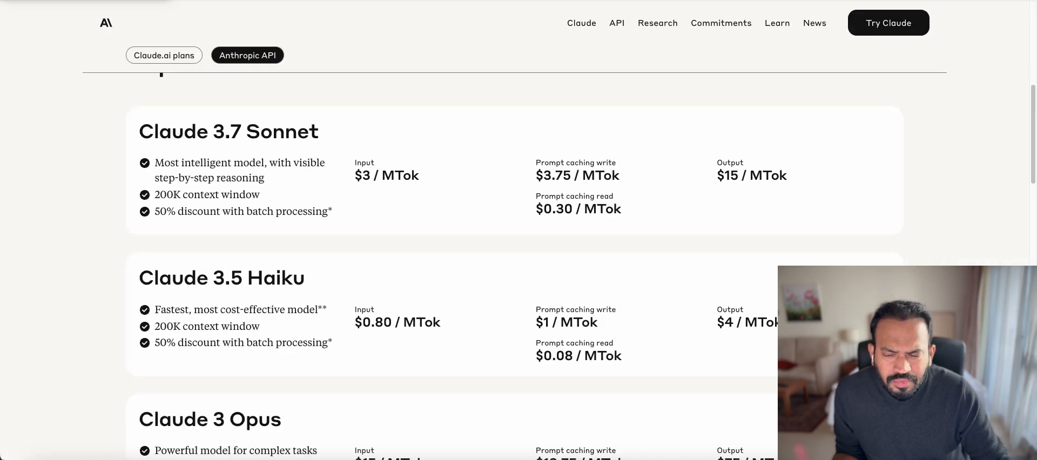
left_click_drag(160, 279, 216, 279)
left_click(217, 279)
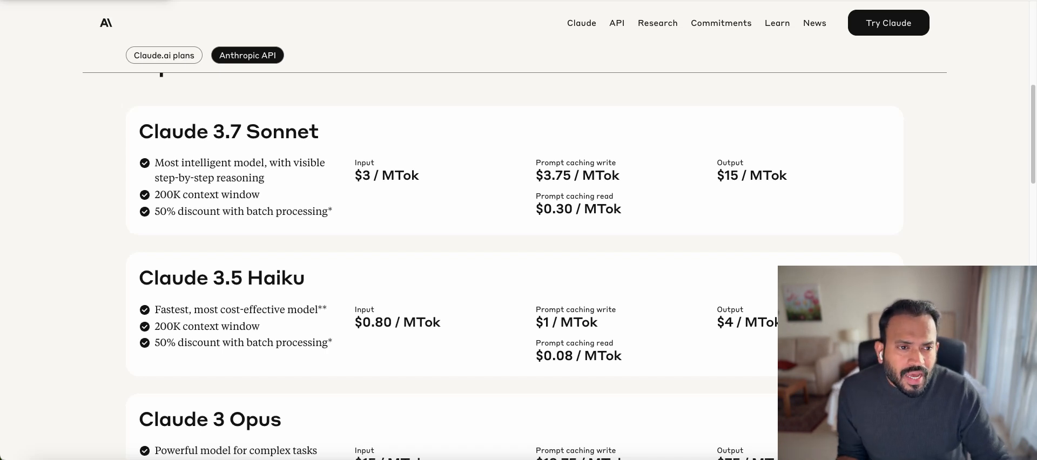
Review DeepSeek's per-1M-token rates against the other pricing pages, then go back to n8n
left_click(681, 0)
scroll(340, 147, "up", 1)
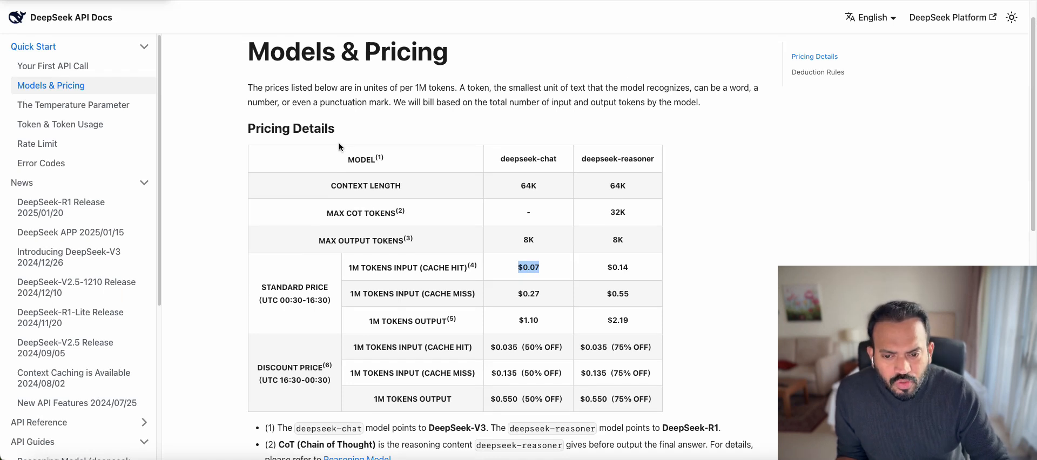
scroll(339, 144, "down", 1)
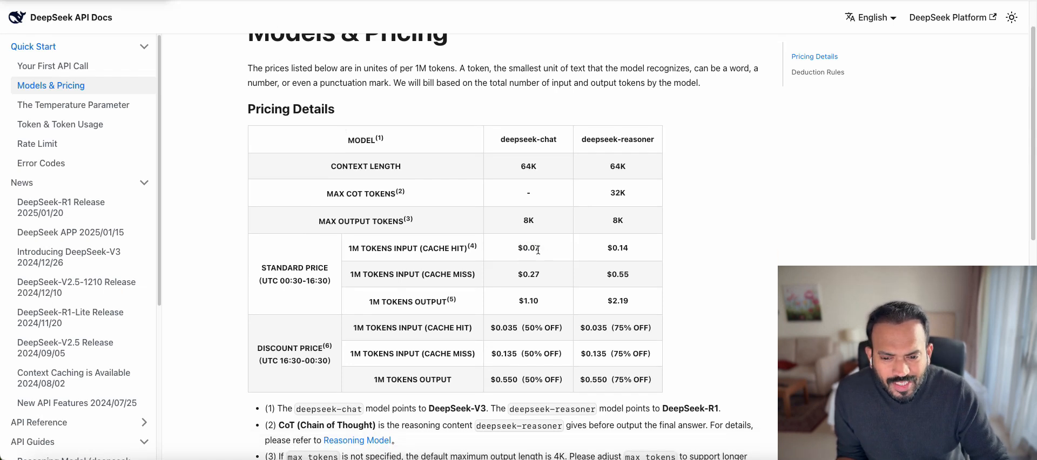
key("ctrl+Tab")
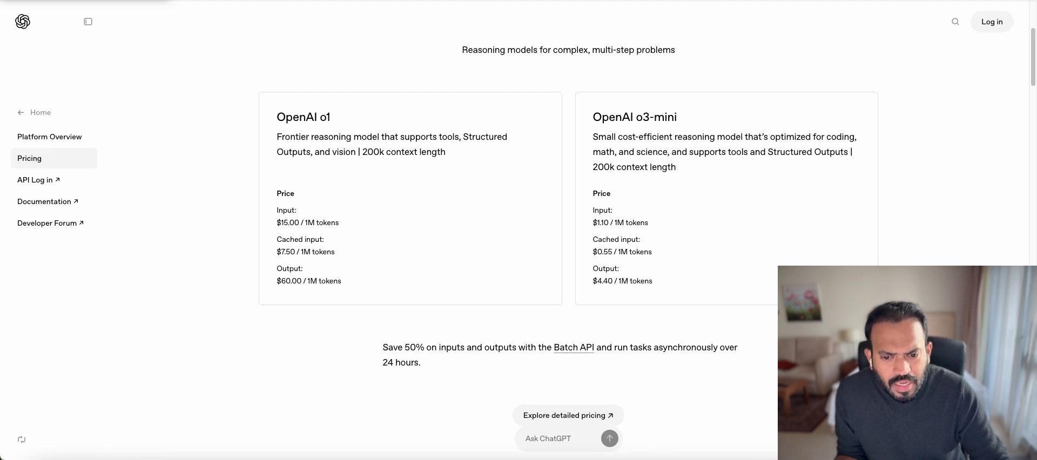
key("ctrl+Tab")
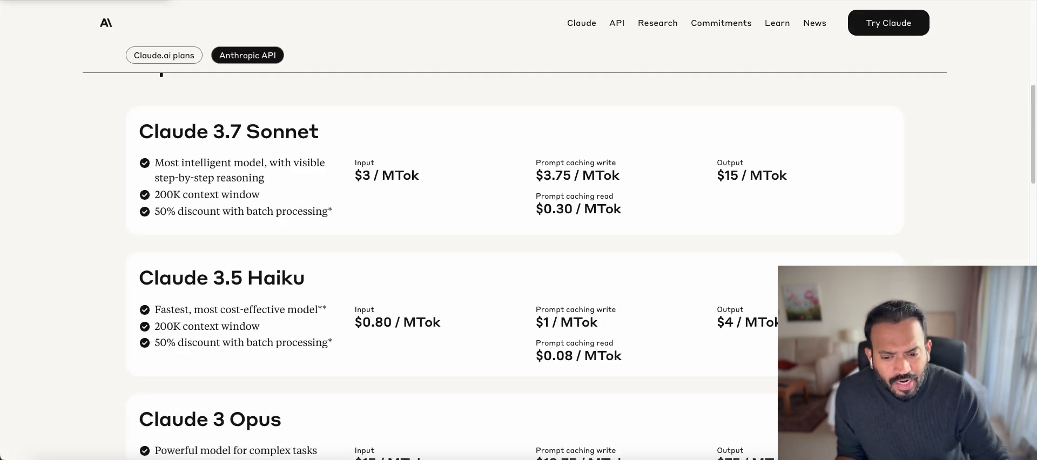
key("ctrl+Tab")
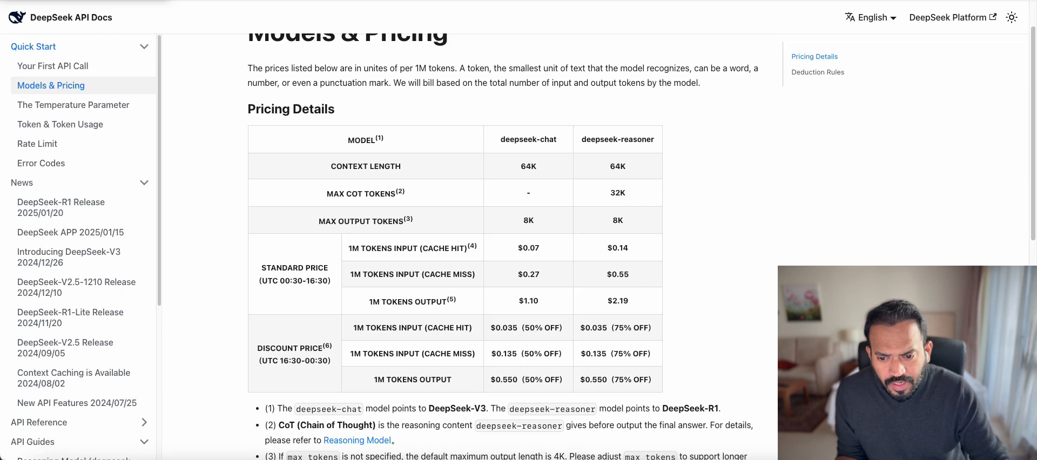
key("ctrl+Tab")
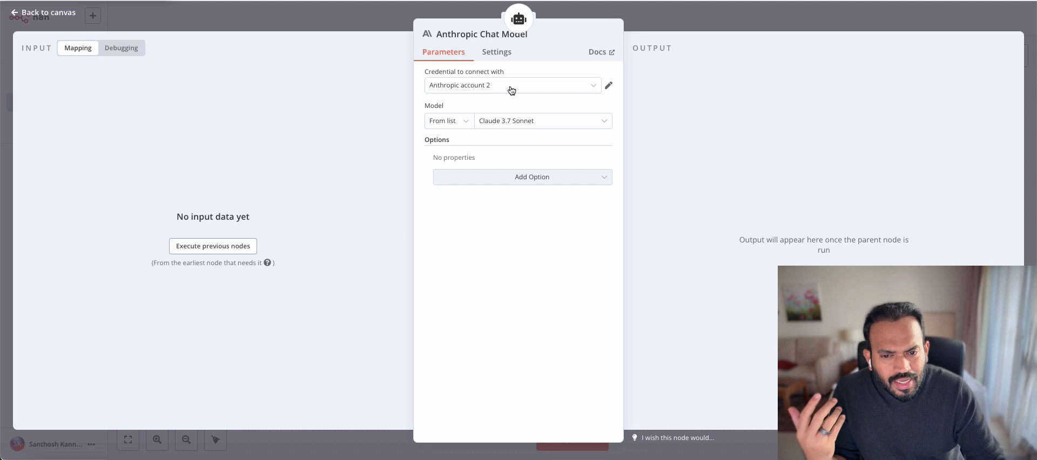
Keep Anthropic account 2 as the credential and confirm its connection test succeeds
left_click(592, 89)
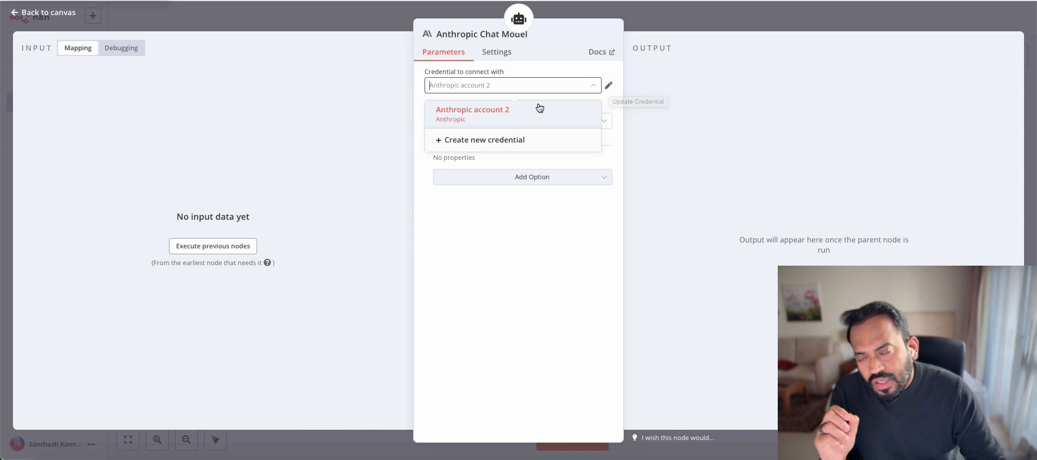
left_click(488, 120)
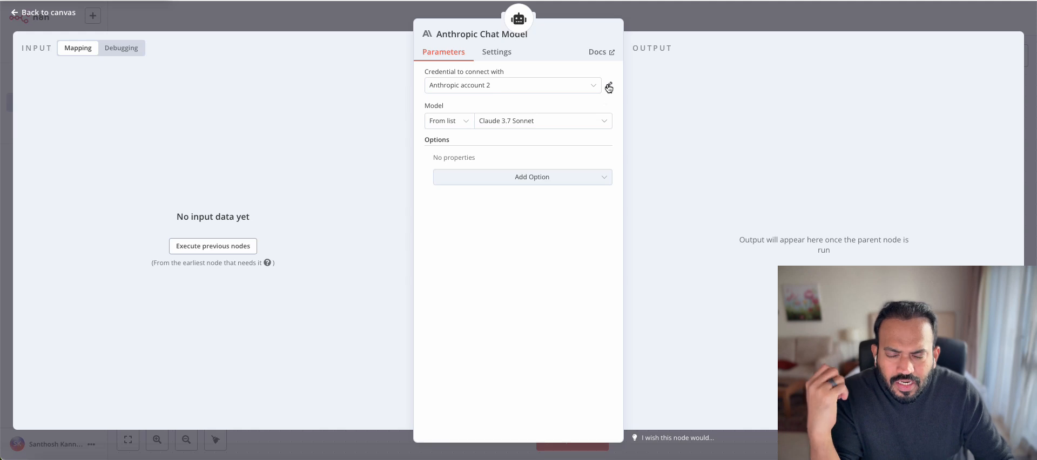
left_click(608, 85)
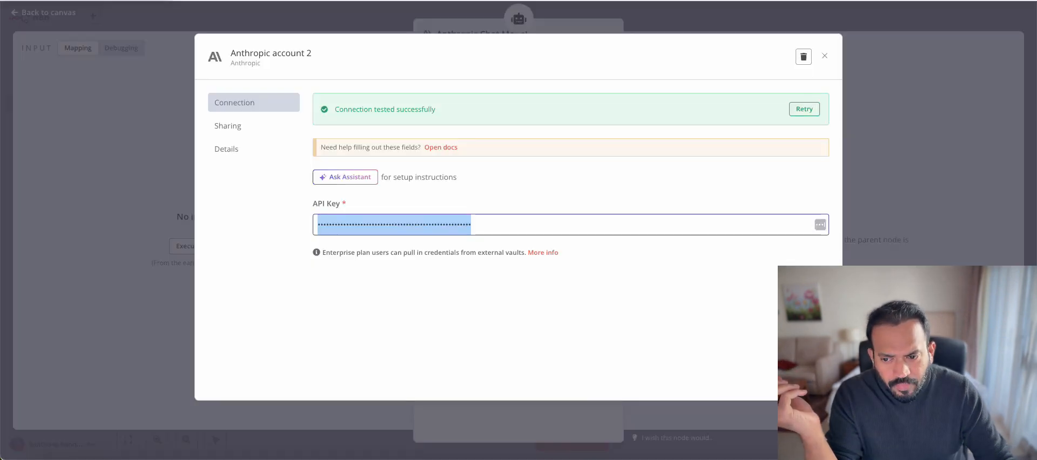
left_click(825, 51)
Switch the chat model to Claude 3.5 Haiku
left_click(523, 121)
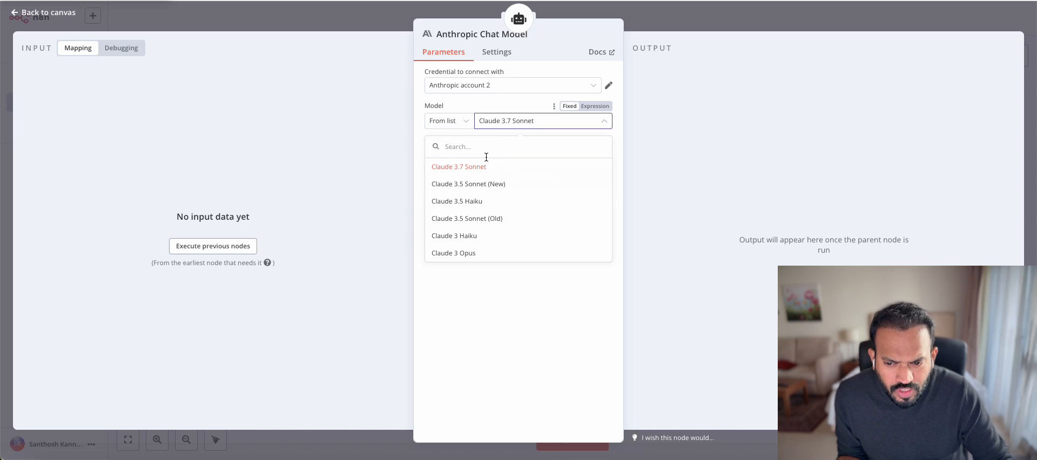
left_click(490, 202)
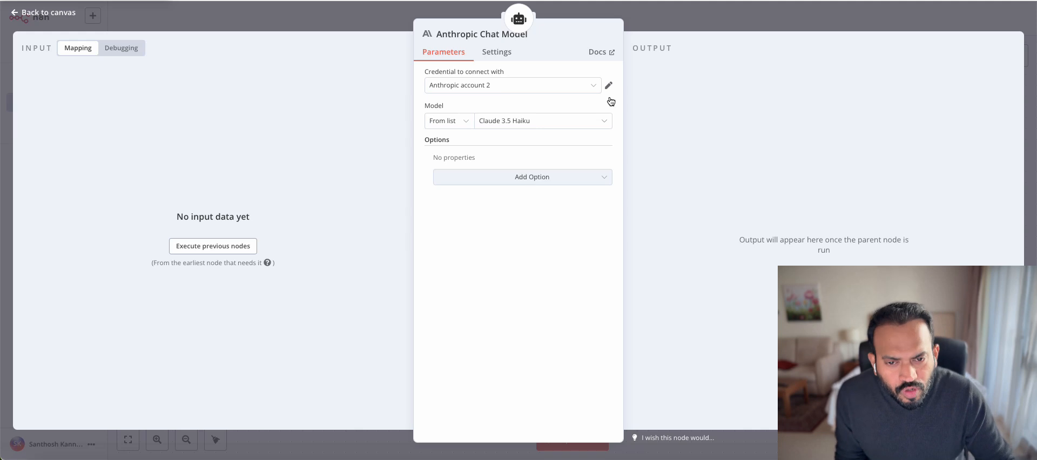
left_click(659, 24)
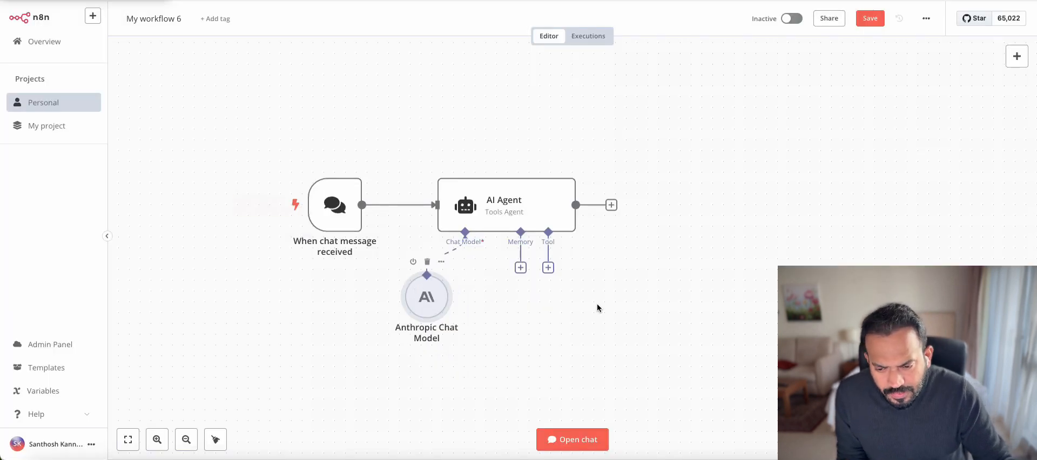
Send 'Hello' in the test chat to get the agent's first reply
left_click(602, 443)
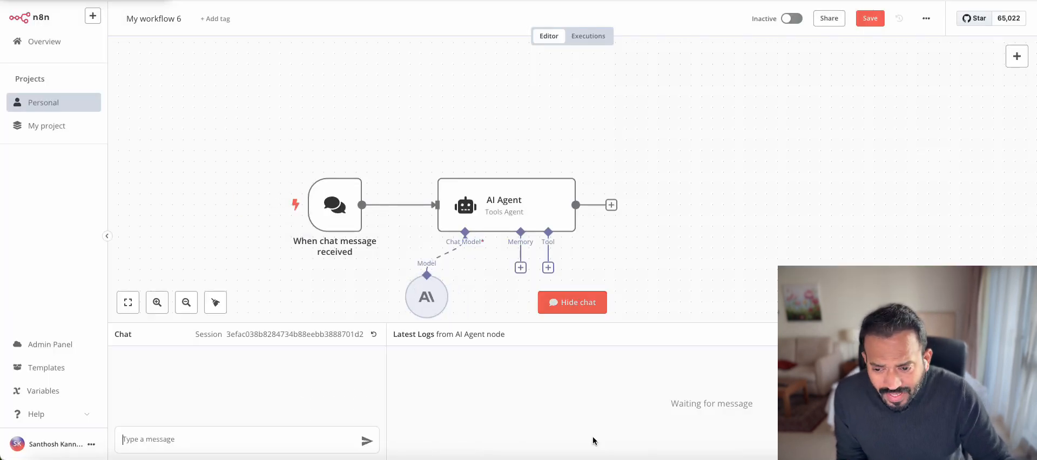
type("Hello")
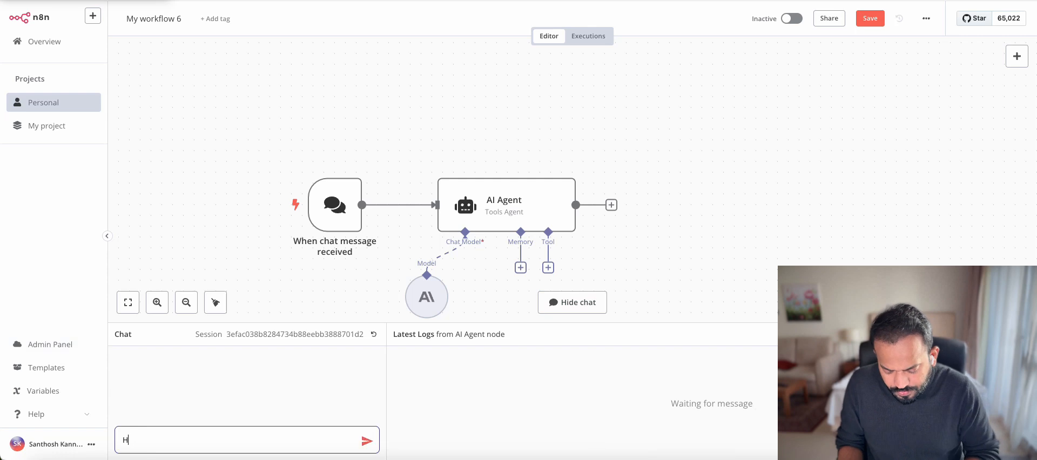
key("Return")
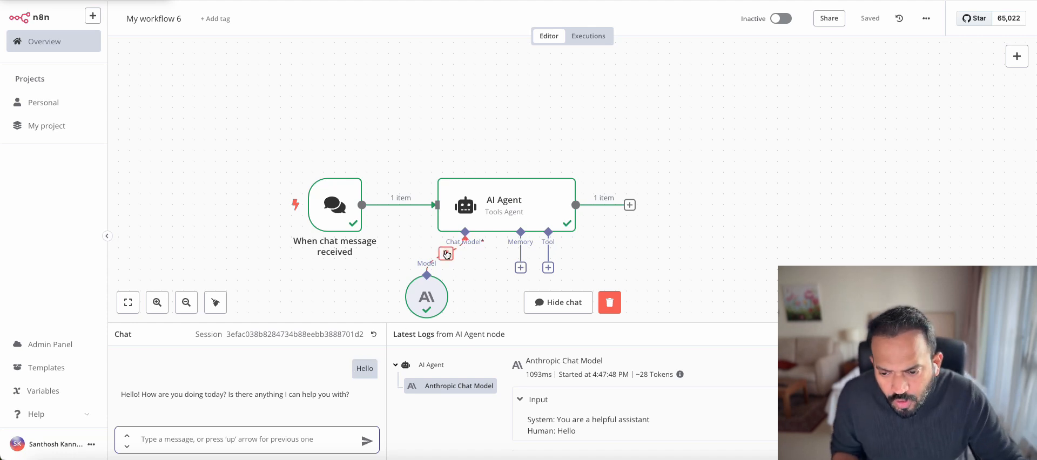
Disconnect the Anthropic model and resend 'Hello' to see the agent fail without a model
left_click(448, 254)
left_click_drag(426, 297, 362, 295)
left_click(229, 447)
type("Hello")
key("Return")
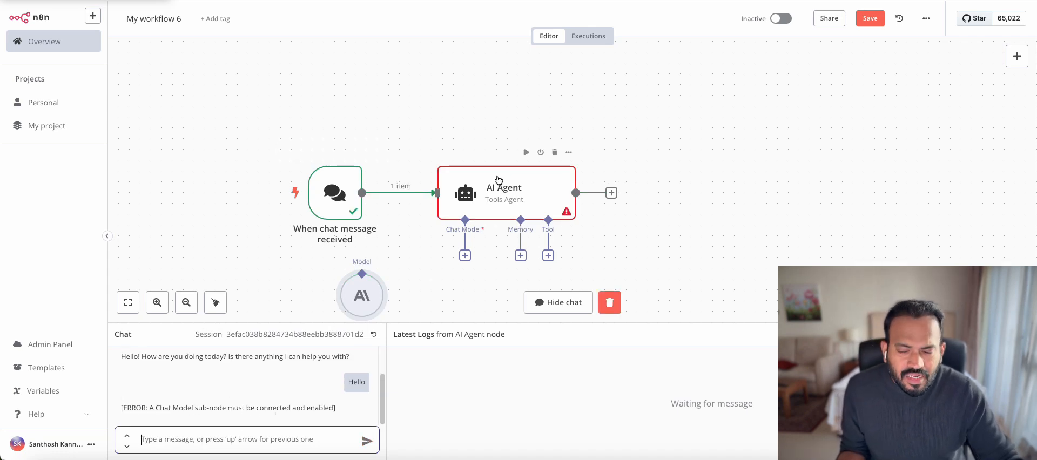
Reconnect the Anthropic model as the chat model and send 'Hello' again
left_click_drag(372, 287, 437, 299)
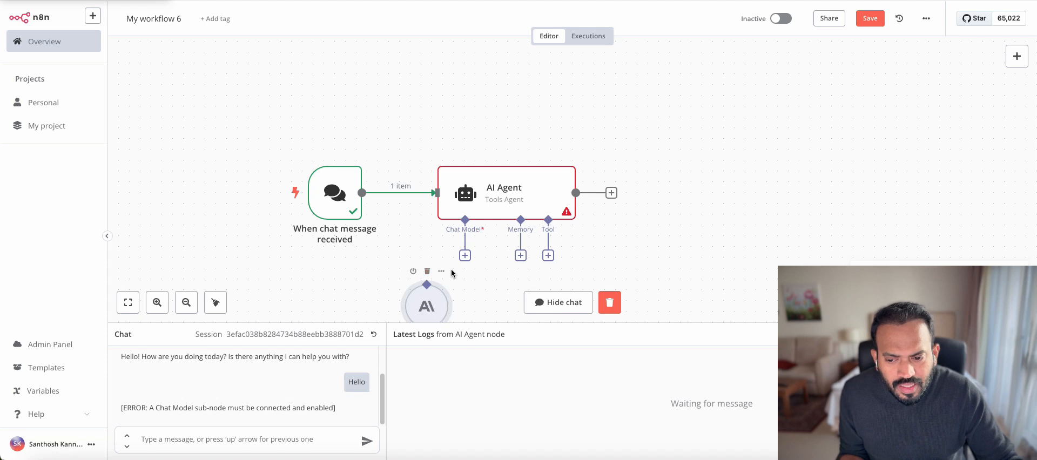
left_click_drag(465, 257, 428, 287)
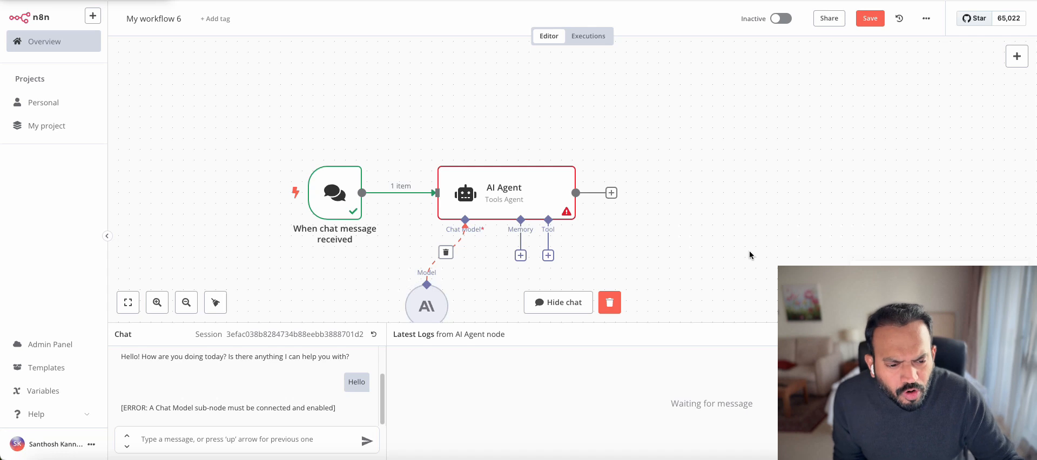
left_click(249, 443)
type("Hello")
key("Return")
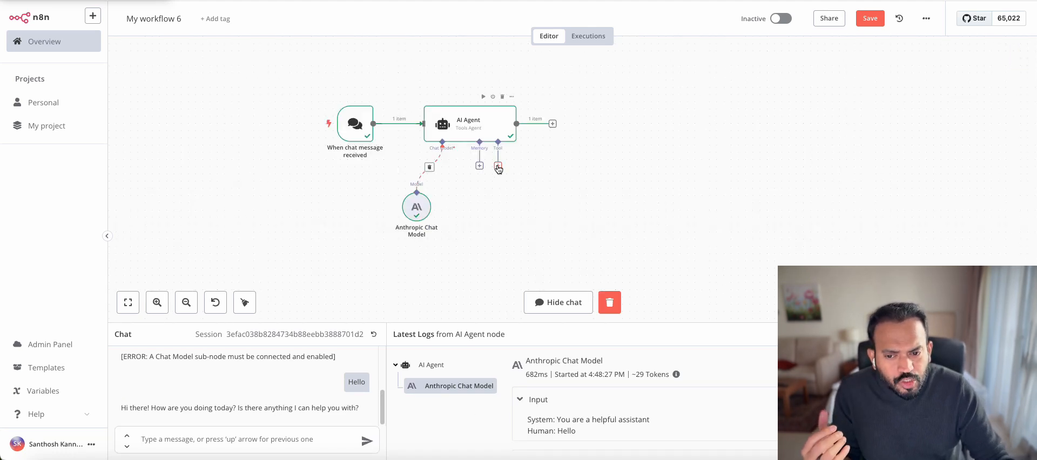
Add a Gmail Tool to the agent from the Tools list
left_click(497, 166)
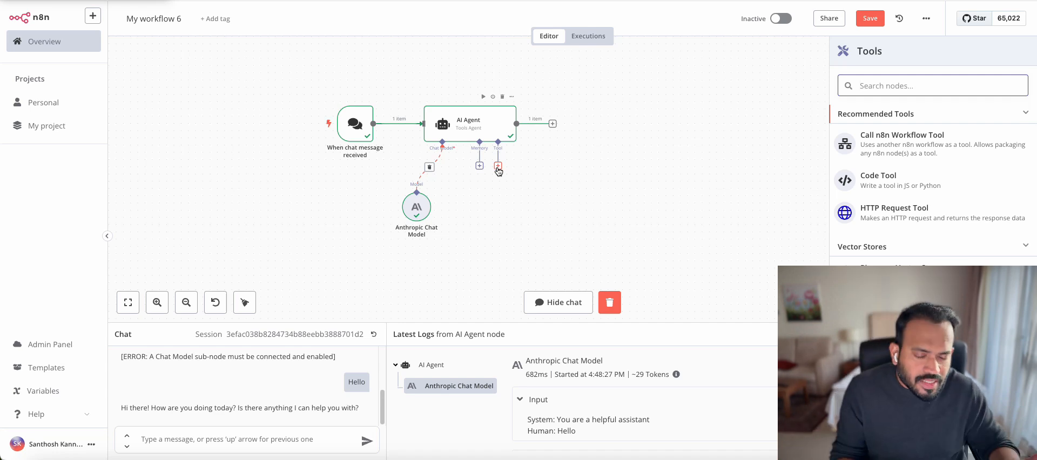
scroll(889, 258, "down", 5)
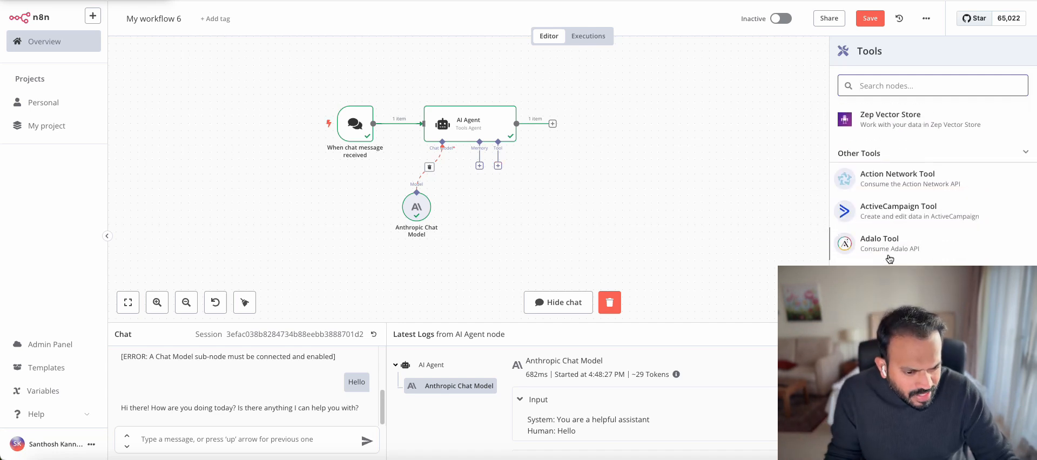
scroll(889, 258, "down", 3)
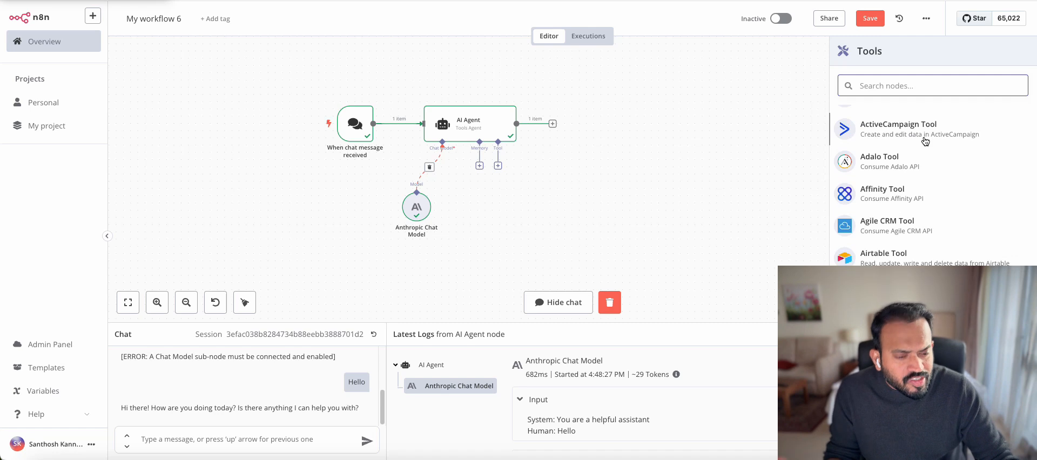
scroll(925, 141, "down", 3)
scroll(894, 171, "down", 8)
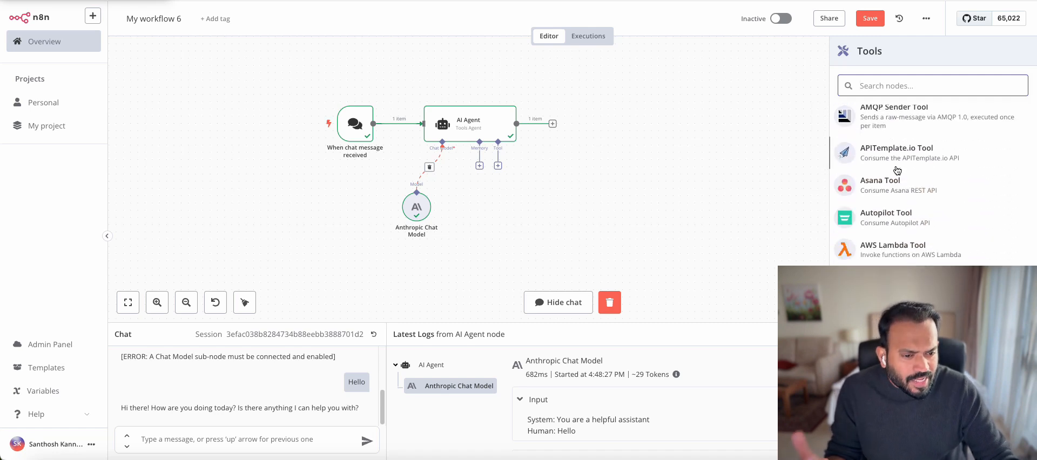
scroll(894, 183, "down", 3)
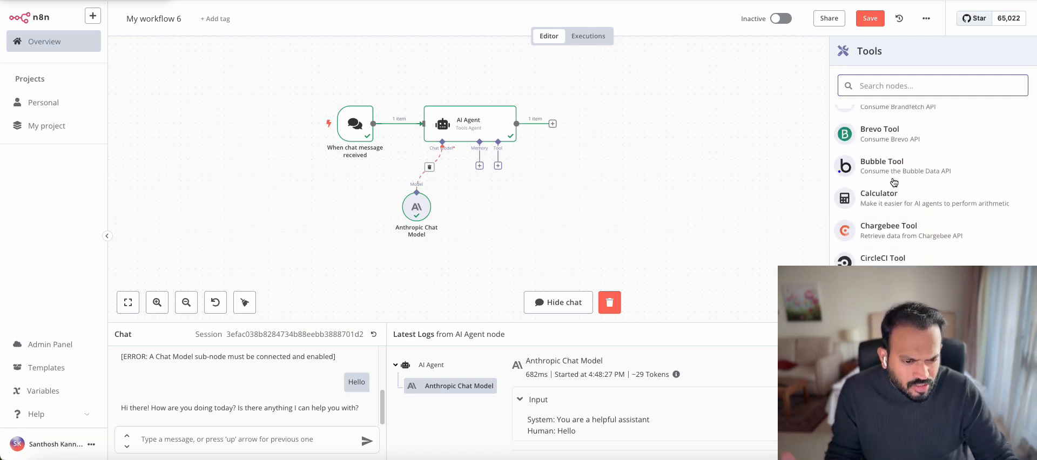
type("gmail")
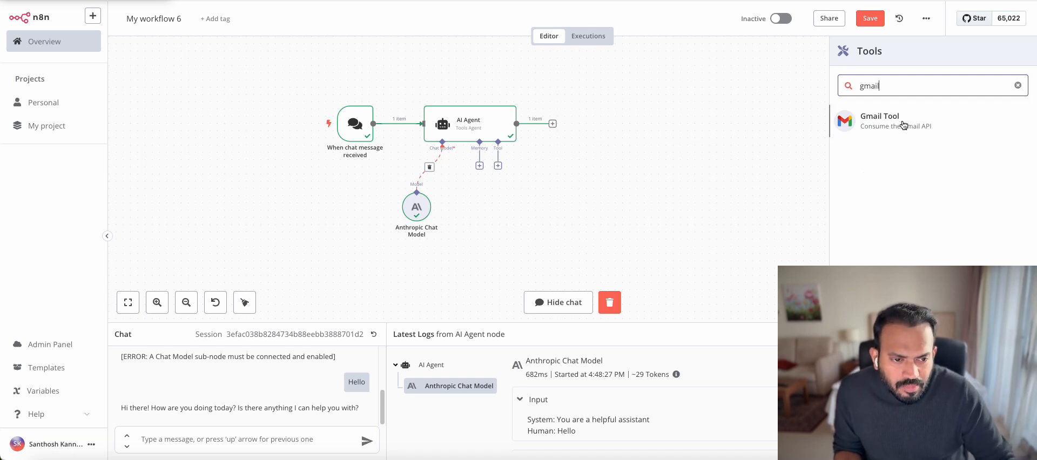
left_click(869, 127)
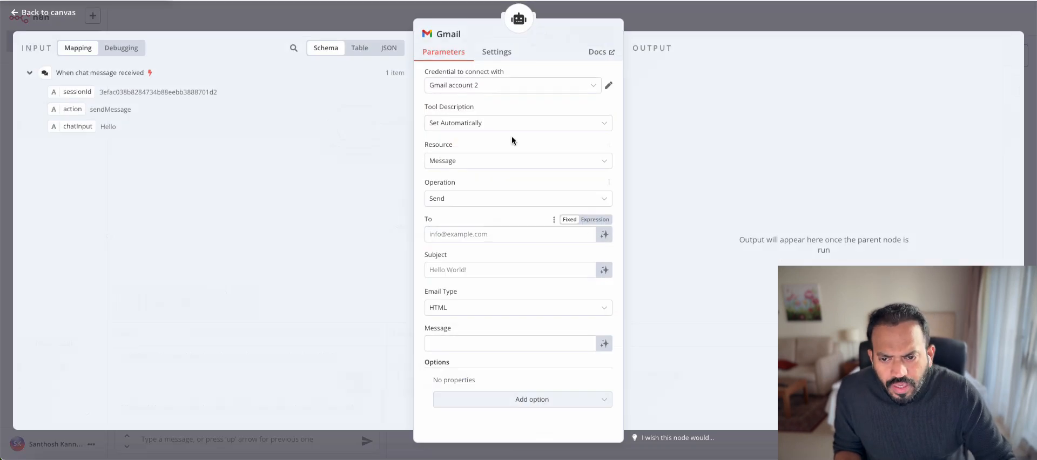
Use Gmail account 2, an automatic tool description, and the Message resource
left_click(491, 86)
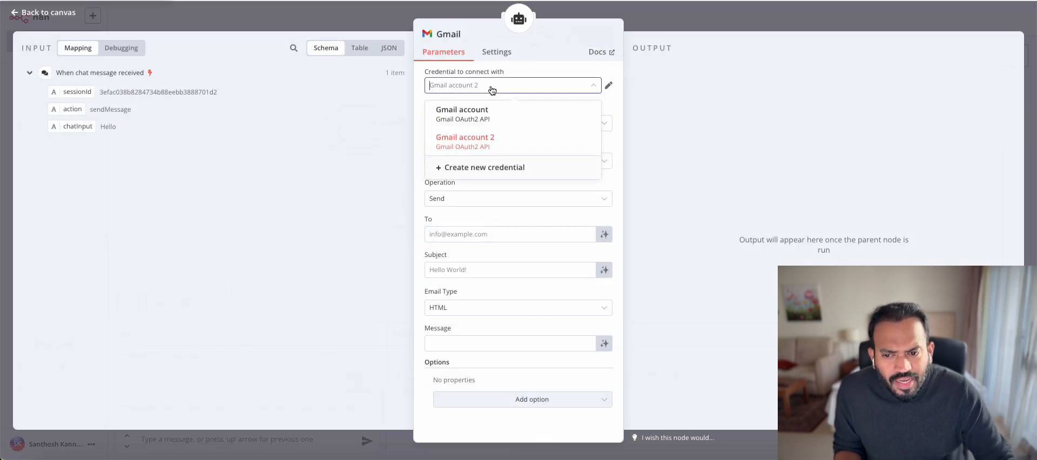
left_click(484, 143)
left_click(481, 124)
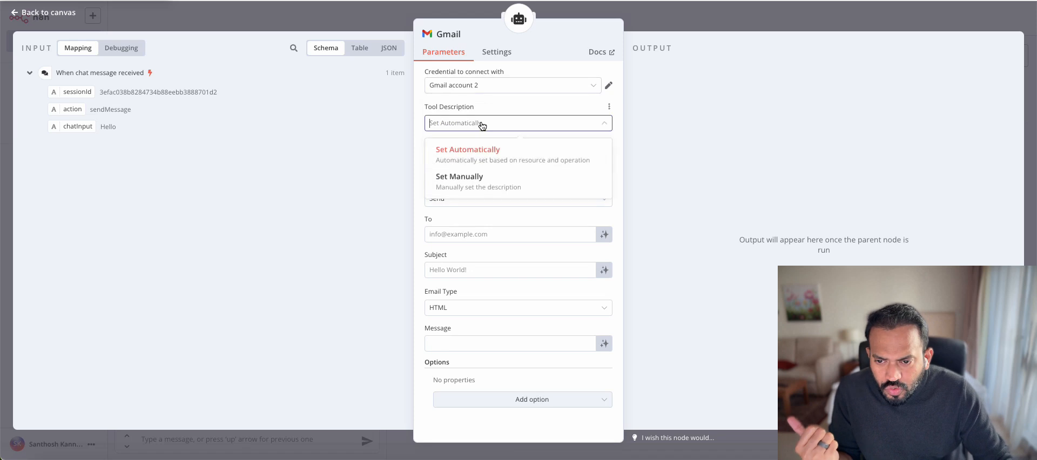
left_click(487, 107)
left_click(474, 163)
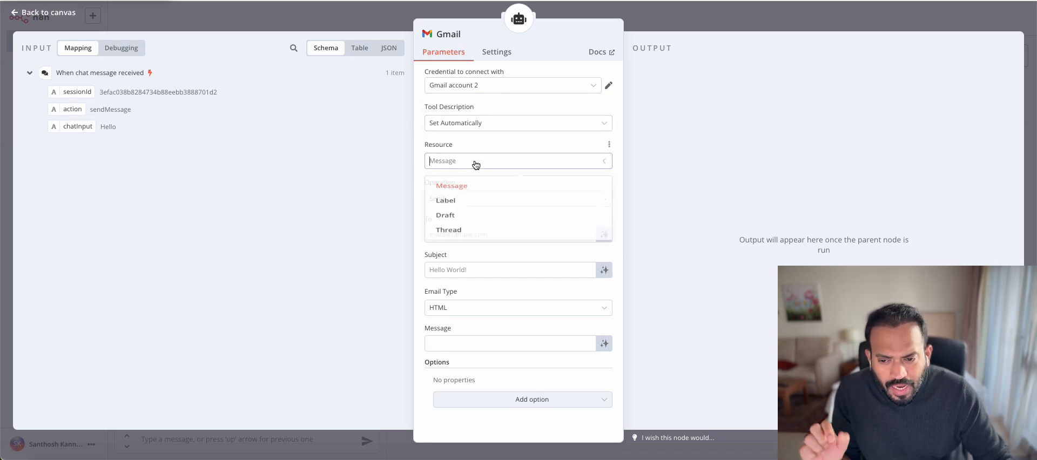
left_click(468, 186)
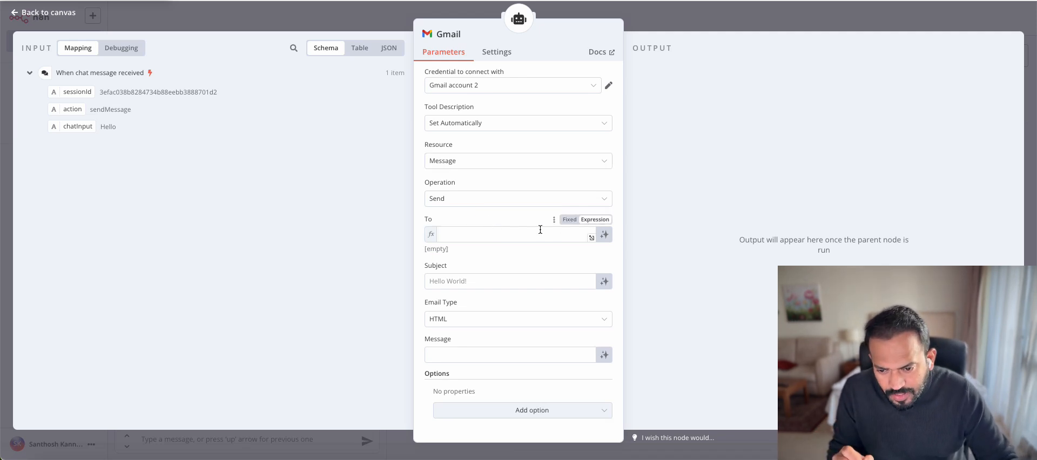
Try a $fromAI 'email' expression in the recipient field, then clear it
left_click(480, 234)
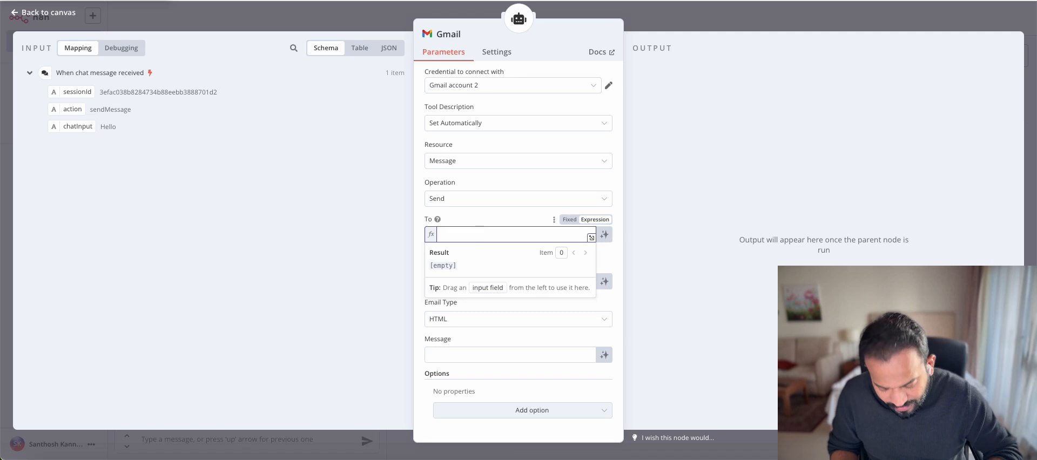
type("{{ $")
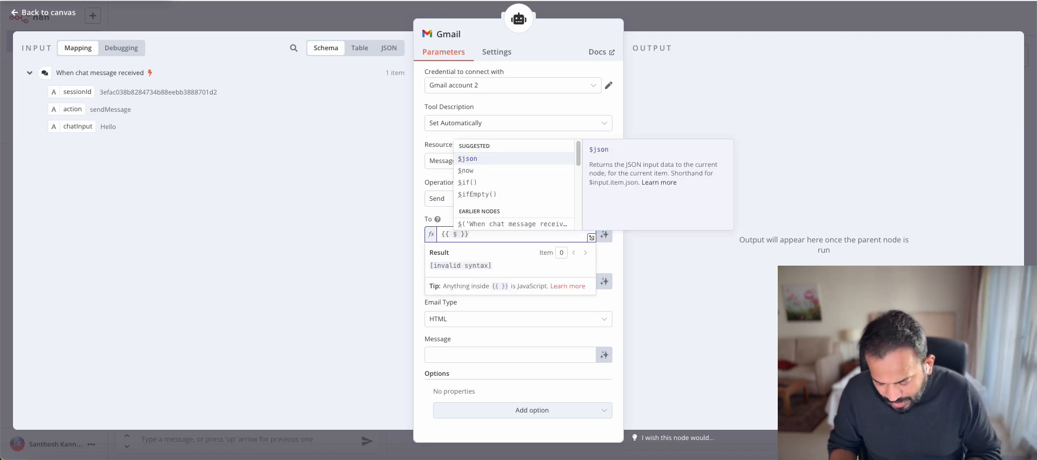
type("fr")
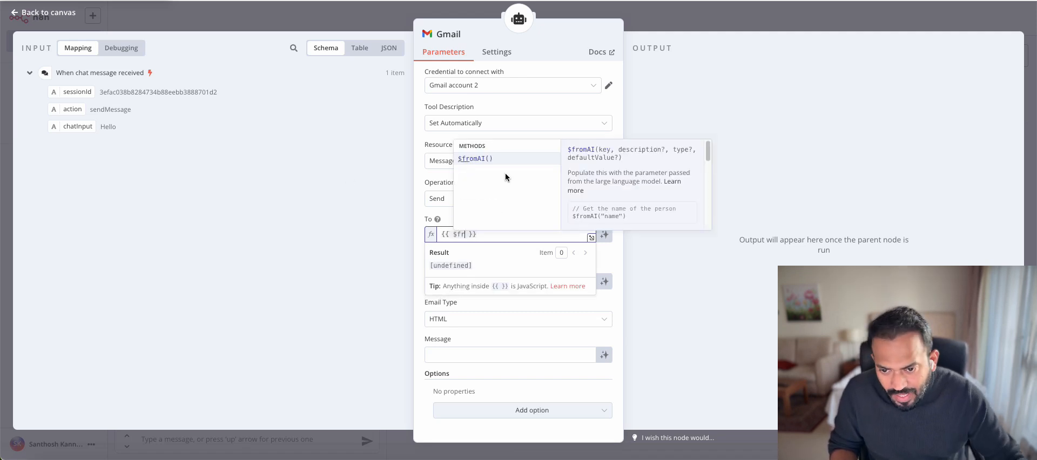
key("Tab")
type("email")
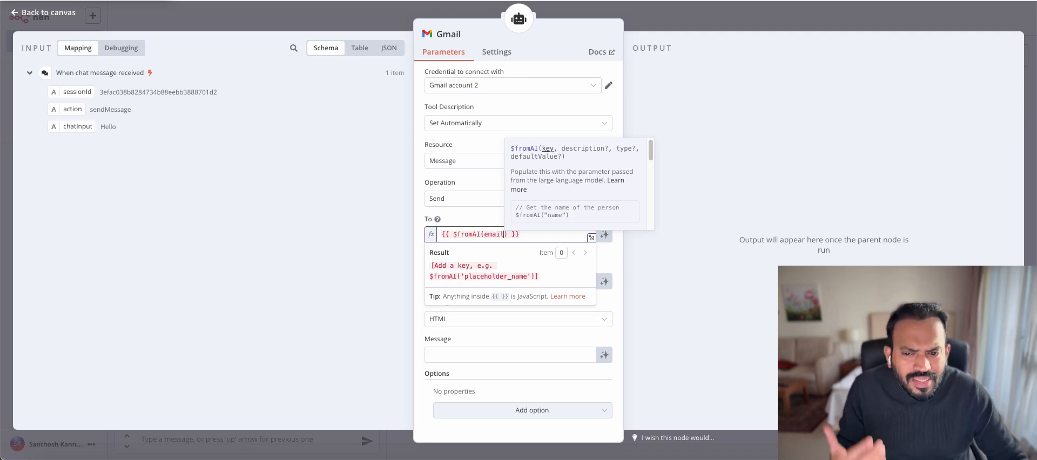
left_click(459, 218)
left_click(466, 234)
key("ctrl+a")
key("BackSpace")
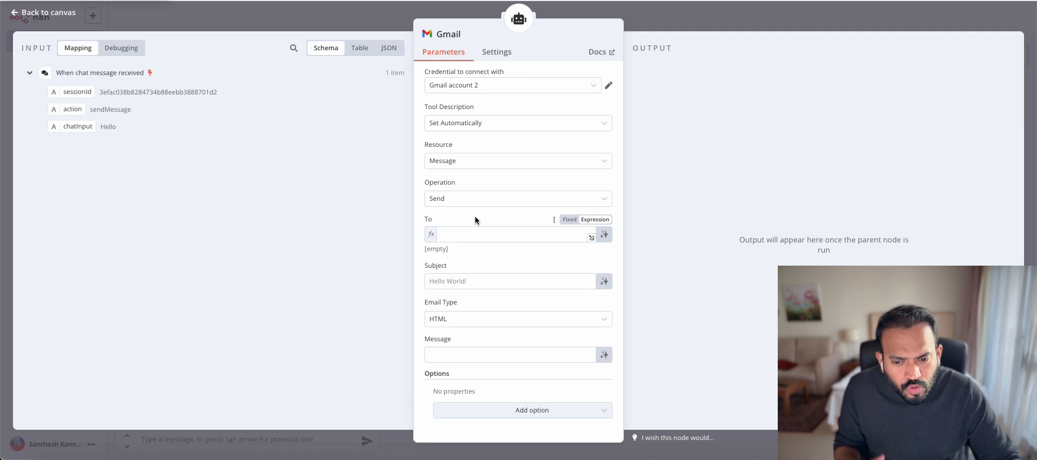
Make the To and Subject fields model-defined, discarding a trial $fromAI subject expression
left_click(605, 234)
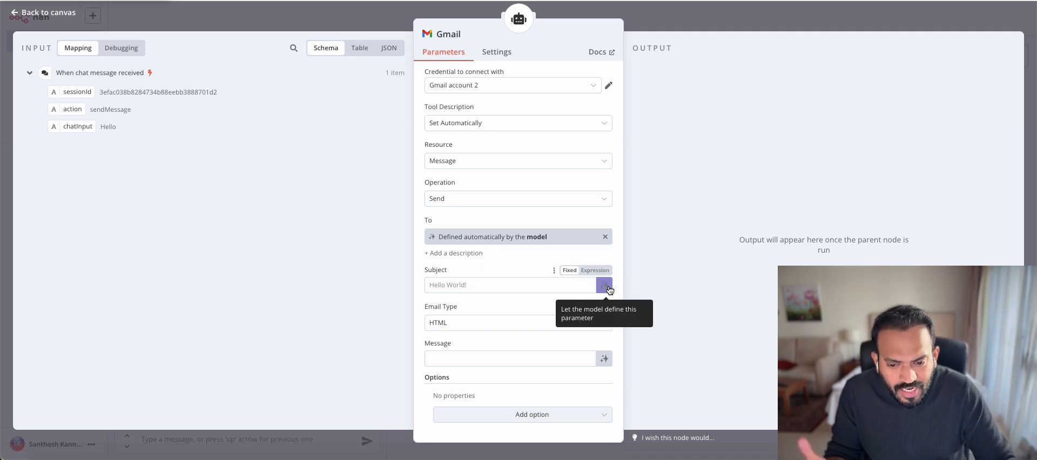
left_click(595, 271)
type("{{ ")
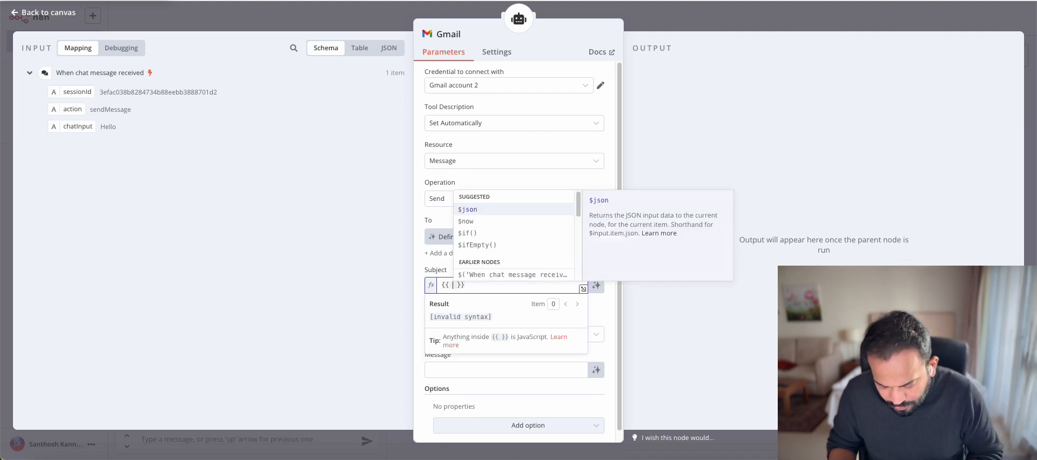
type("$f")
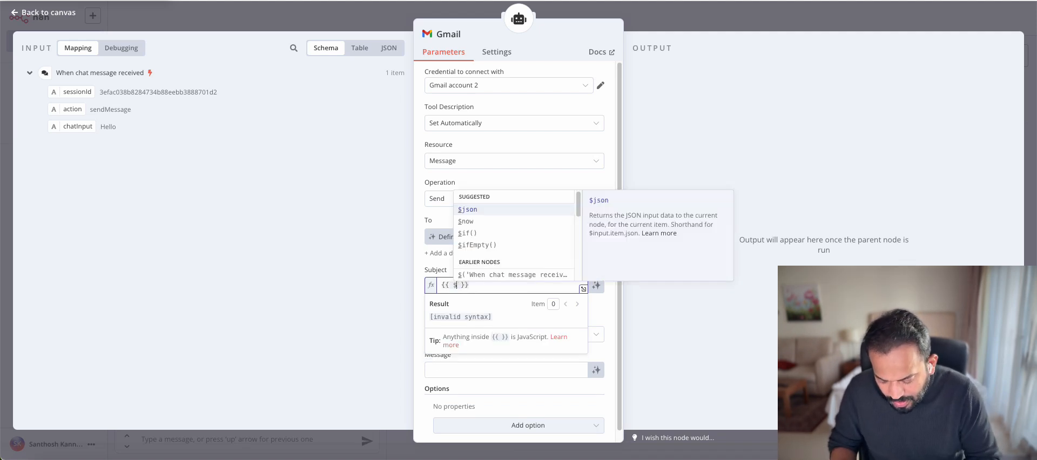
key("Return")
type("emailSu")
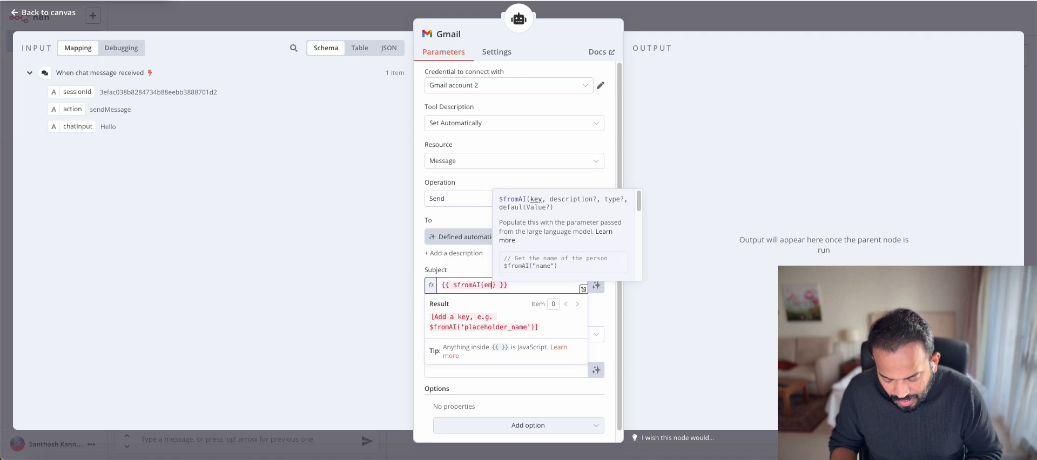
type("bje")
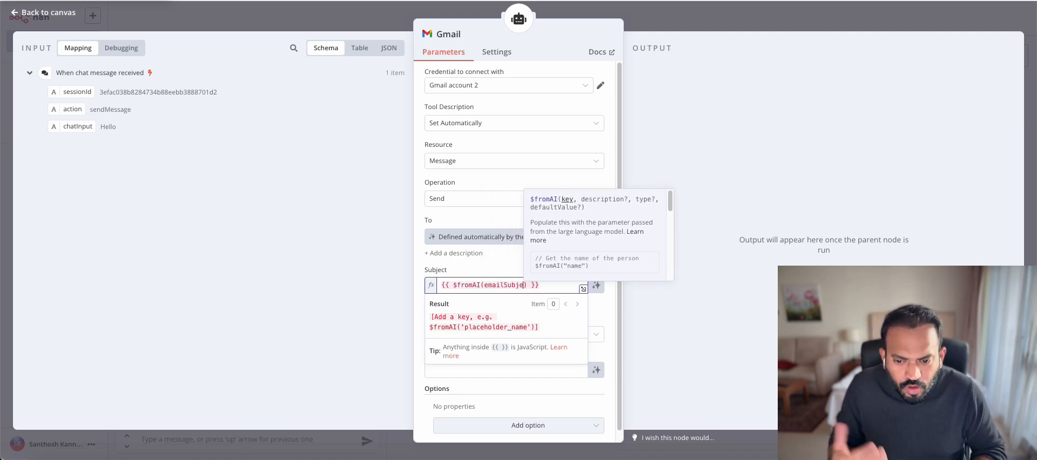
key("ctrl+a")
key("BackSpace")
left_click(598, 285)
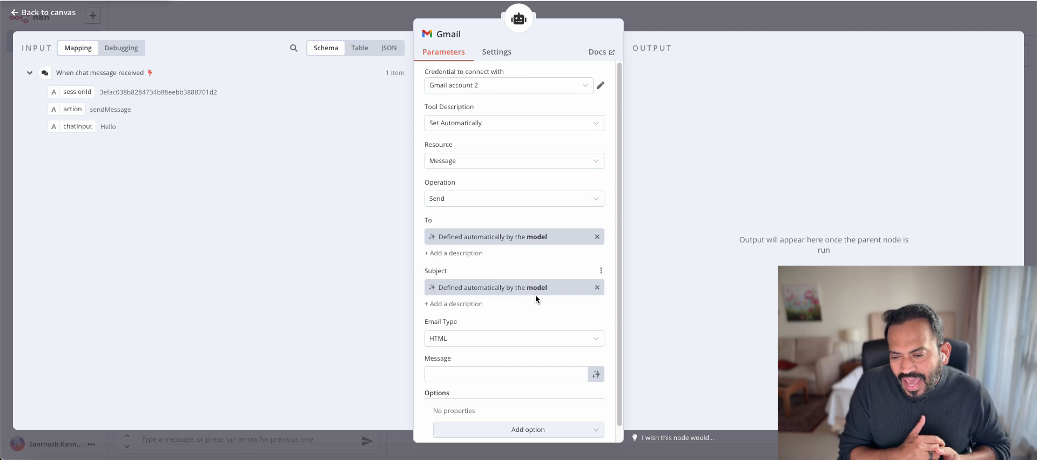
Set Email Type to Text and let the model write the Message body
scroll(497, 324, "down", 1)
left_click(471, 323)
left_click(468, 356)
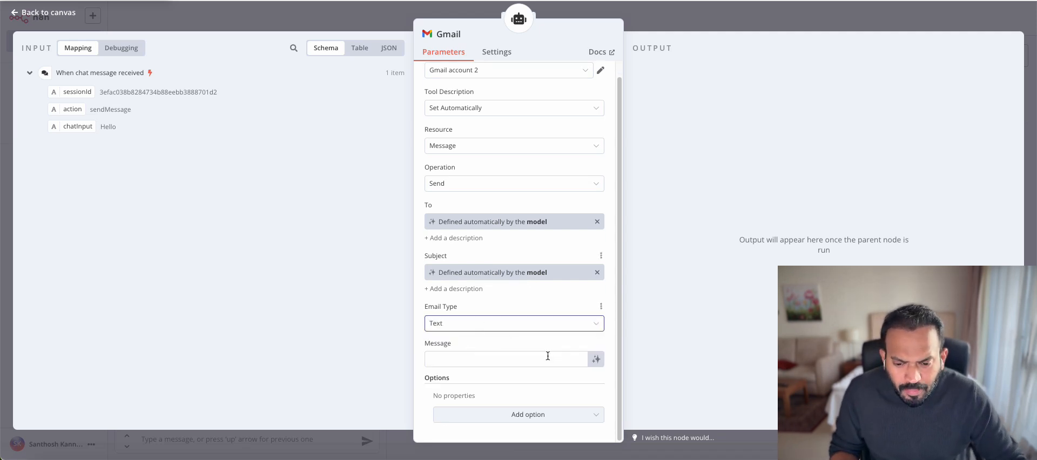
left_click(596, 361)
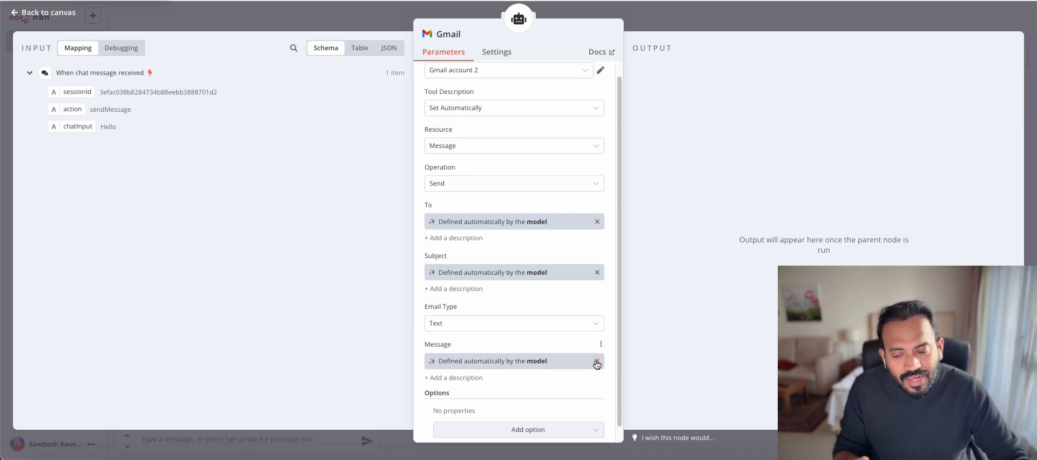
scroll(514, 365, "down", 1)
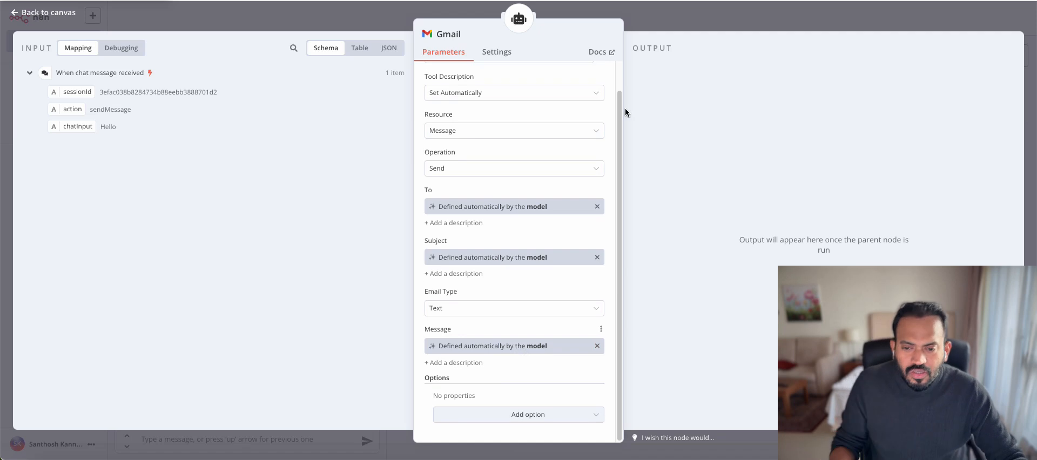
left_click(666, 24)
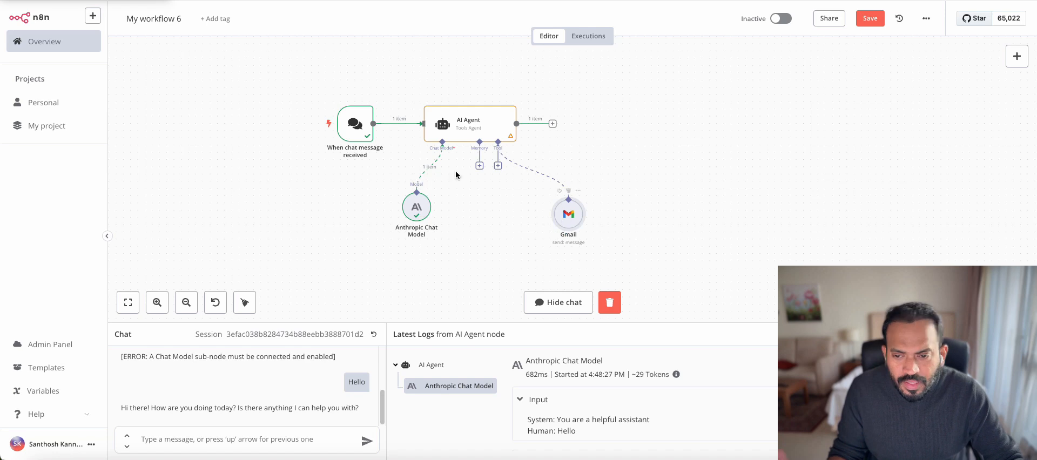
Add a System Message 'You are a helpful assistant' to the AI Agent
double_click(458, 125)
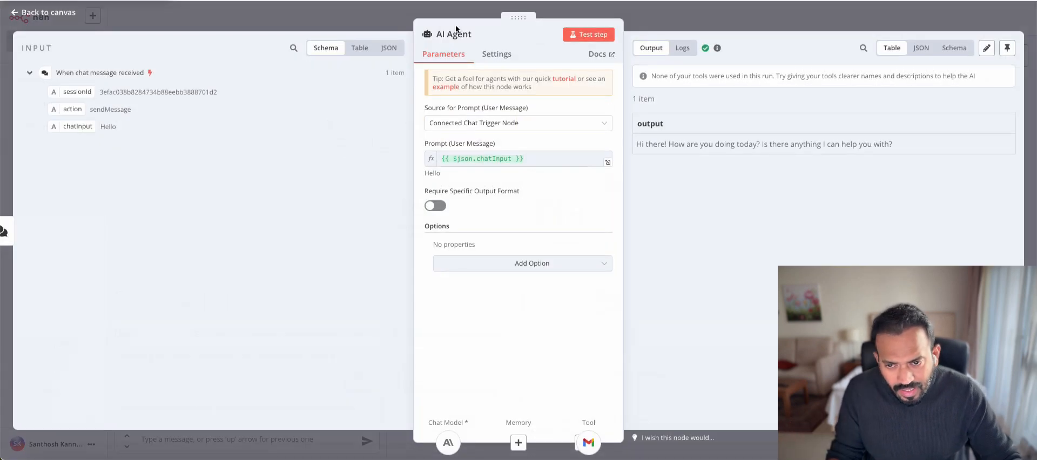
left_click(523, 263)
left_click(503, 290)
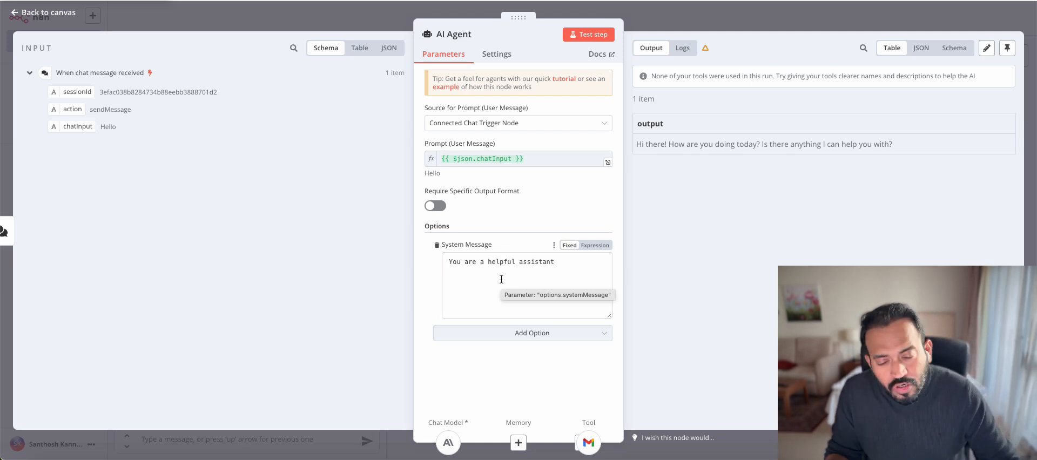
left_click(650, 18)
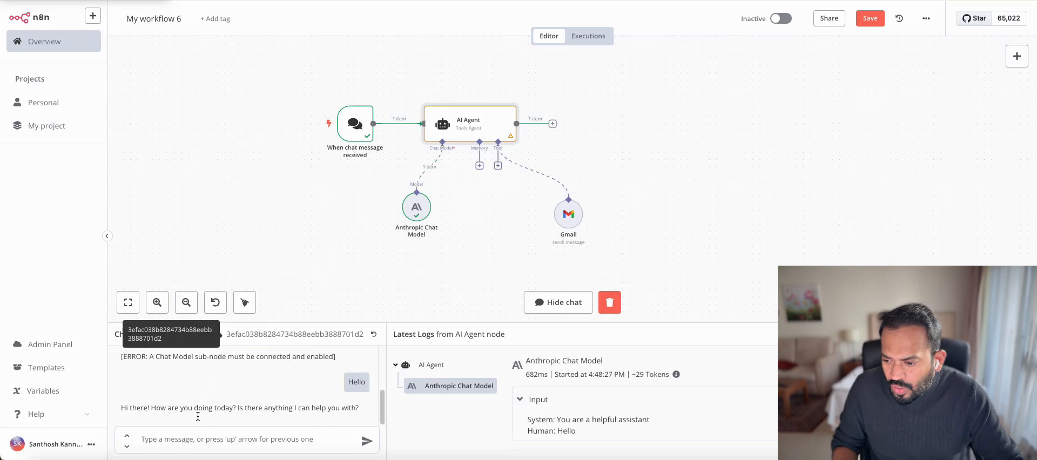
left_click(199, 438)
Paste a request to email a contact's address into the chat, adding 'i will be late'
key("ctrl+v")
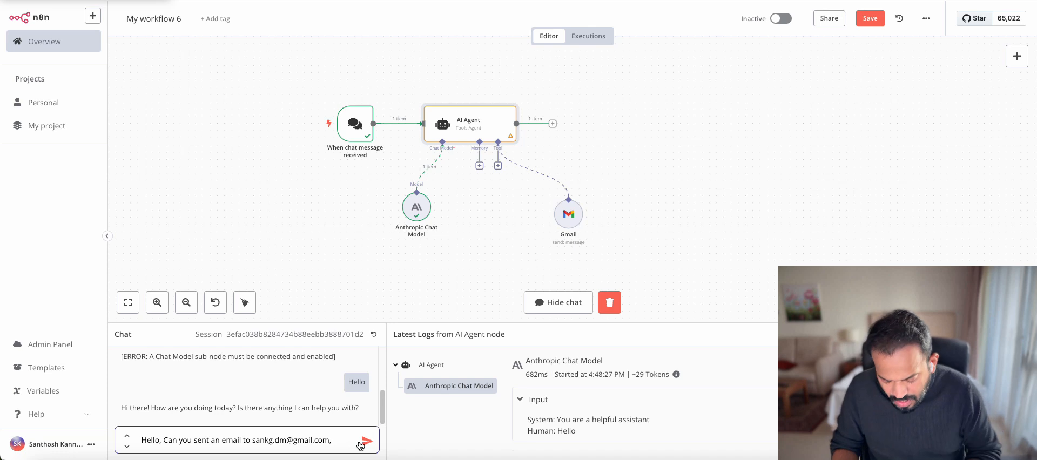
type("i will be late")
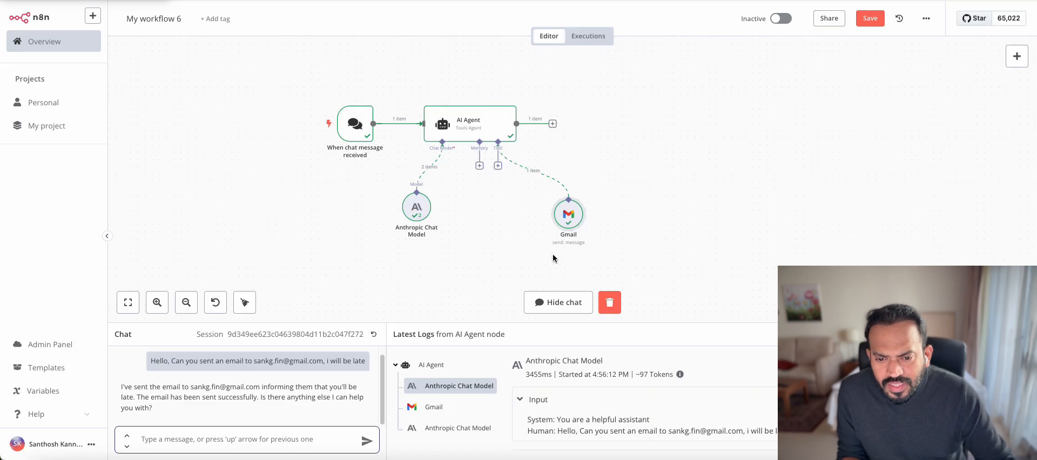
Add the Append n8n Attribution option to the Gmail tool and switch it off
double_click(568, 216)
scroll(546, 262, "down", 1)
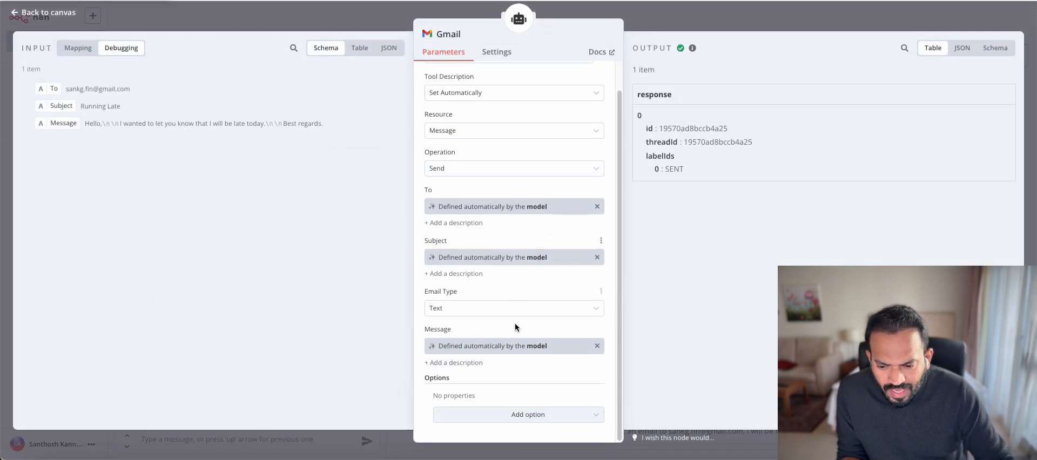
left_click(513, 413)
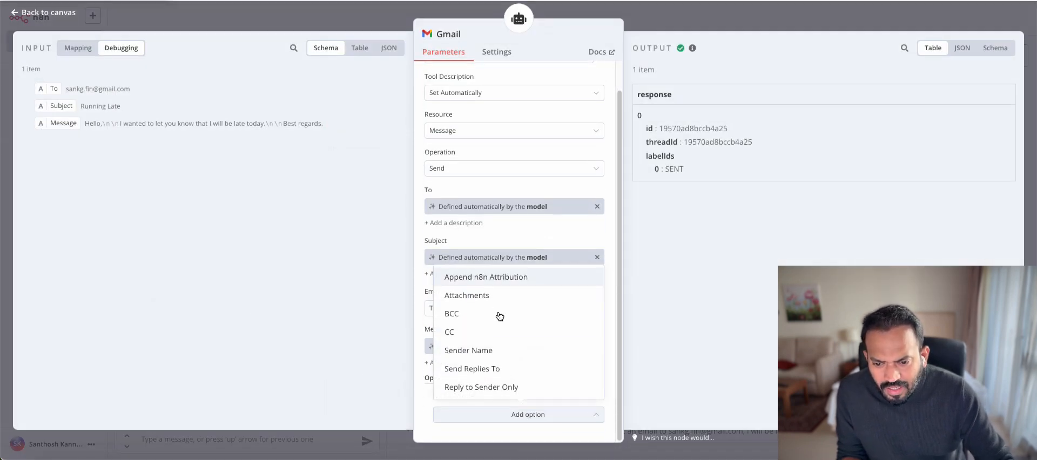
left_click(486, 276)
left_click(452, 411)
Give the Message field a description starting 'Best Regards' followed by a second line
scroll(455, 261, "down", 1)
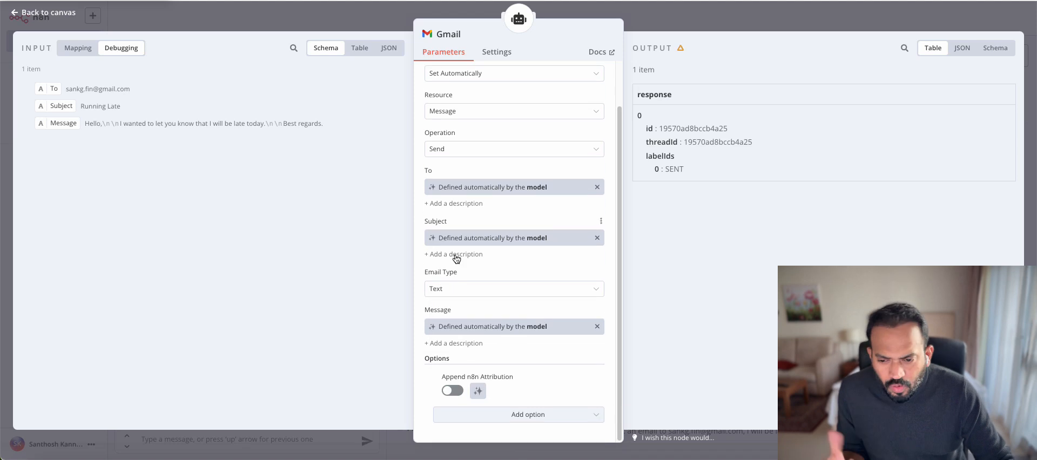
left_click(454, 343)
scroll(455, 313, "down", 2)
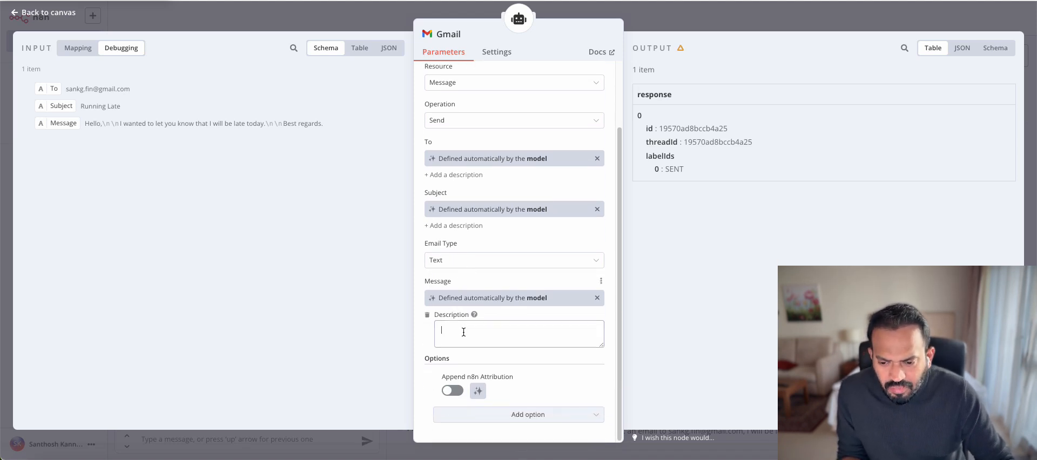
left_click(463, 333)
type("Be")
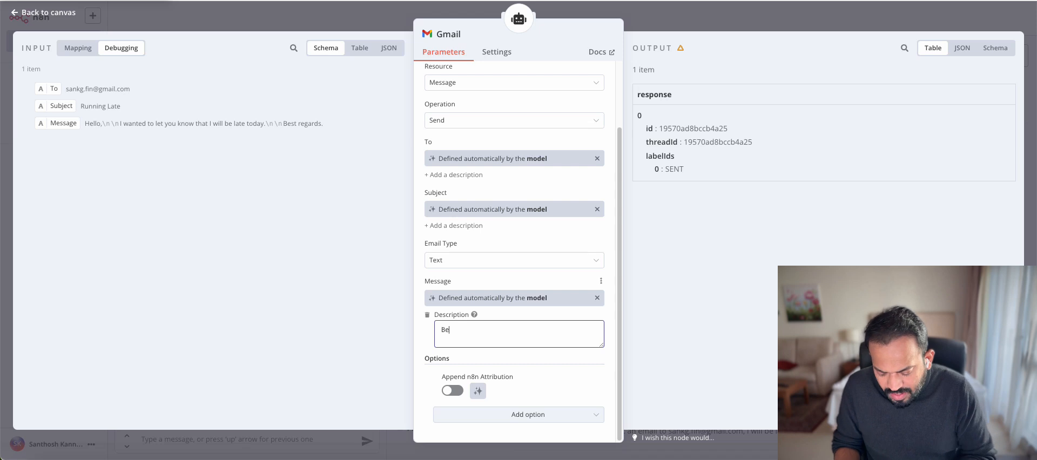
type("st Regards")
key("Return")
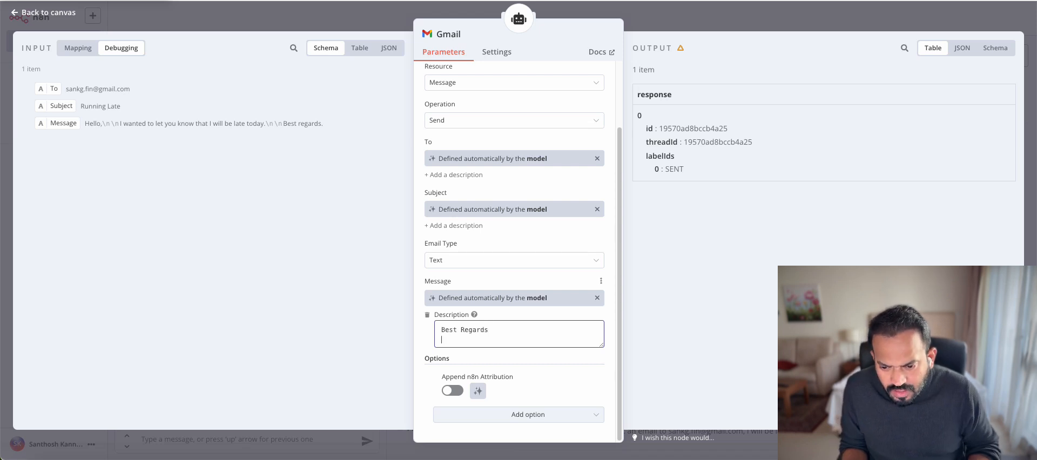
type("a")
key("BackSpace")
Close the Gmail tool settings and resend the earlier running-late email request in the test chat
type("San")
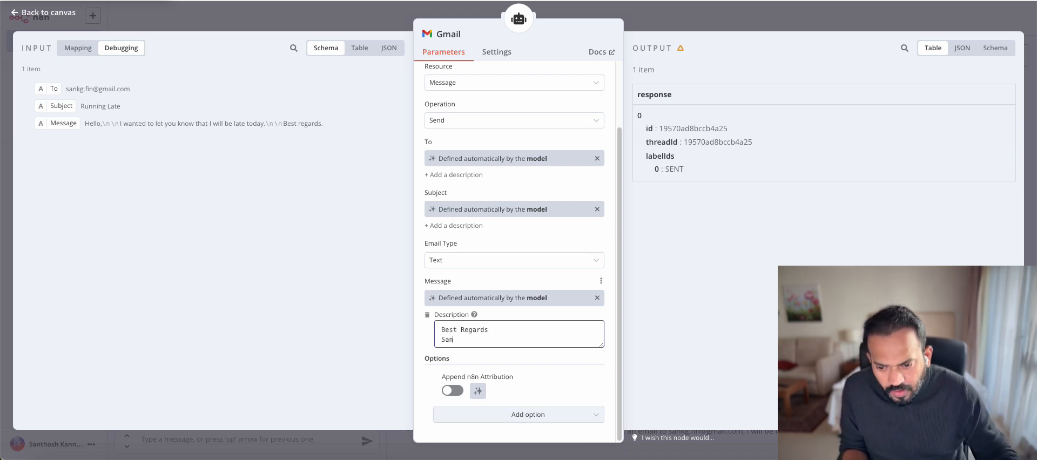
left_click(655, 20)
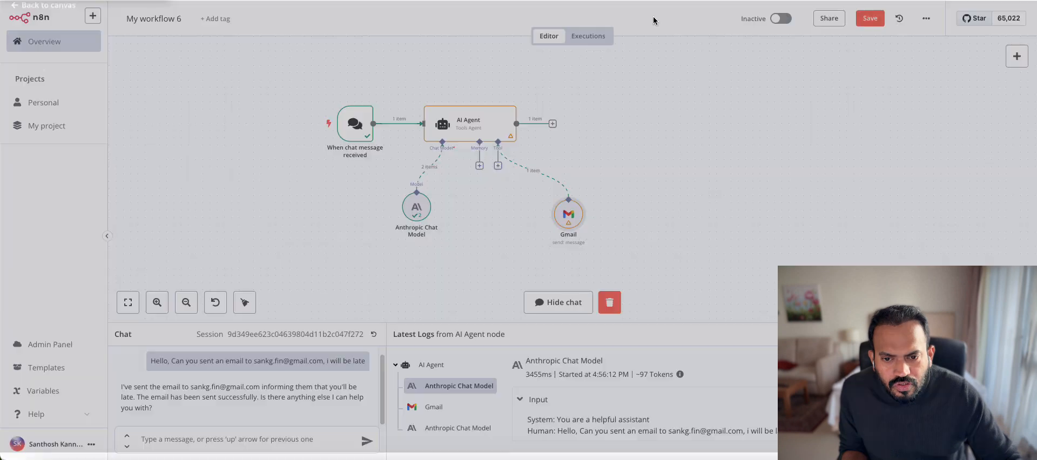
triple_click(203, 362)
key("ctrl+c")
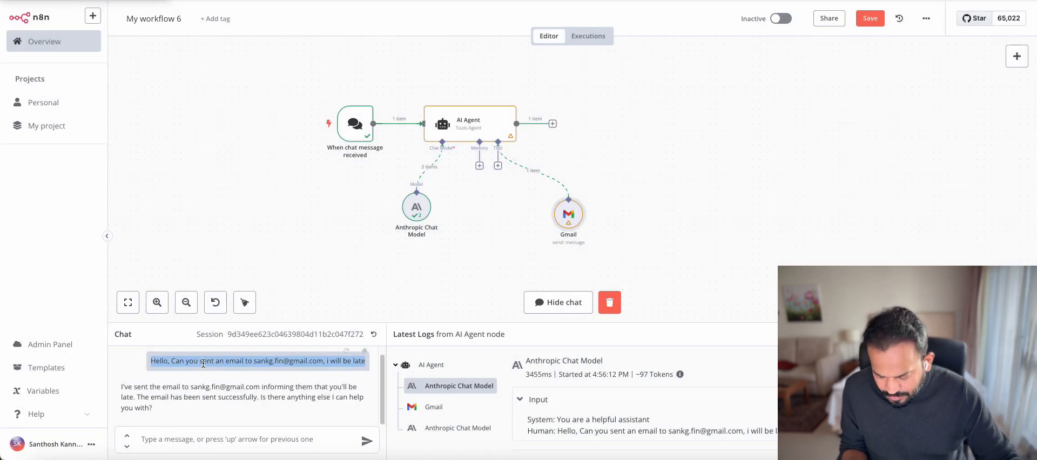
left_click(192, 430)
key("ctrl+v")
key("Return")
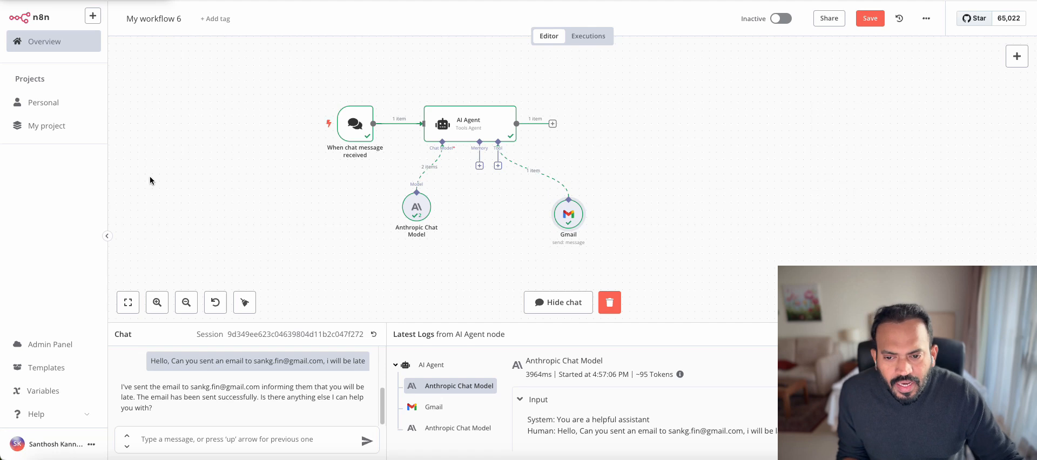
Open the AI Agent's tool list and search it for 'google she'
left_click(498, 168)
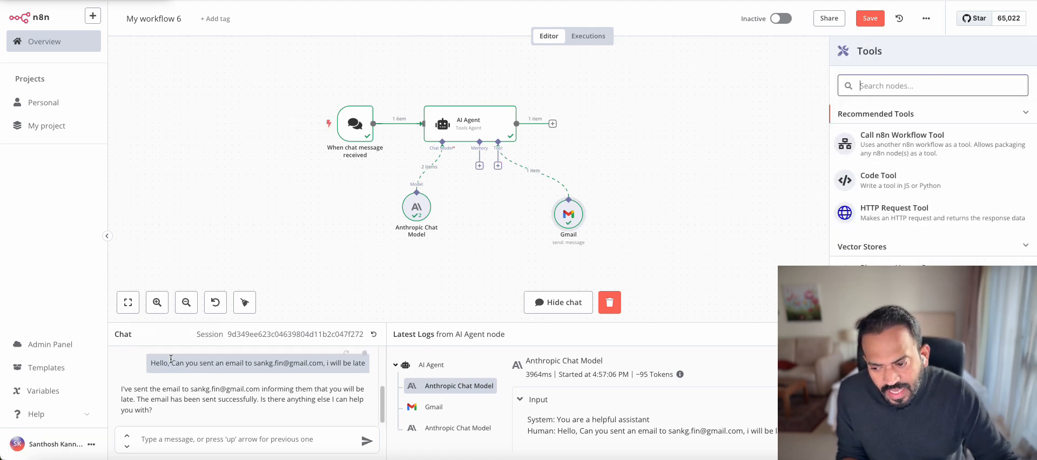
left_click_drag(171, 363, 285, 363)
left_click(292, 365)
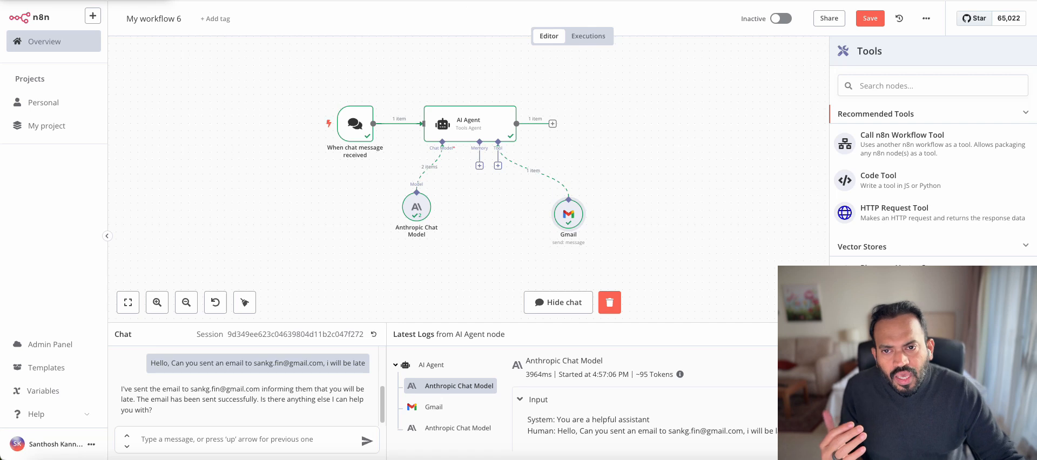
left_click(324, 1)
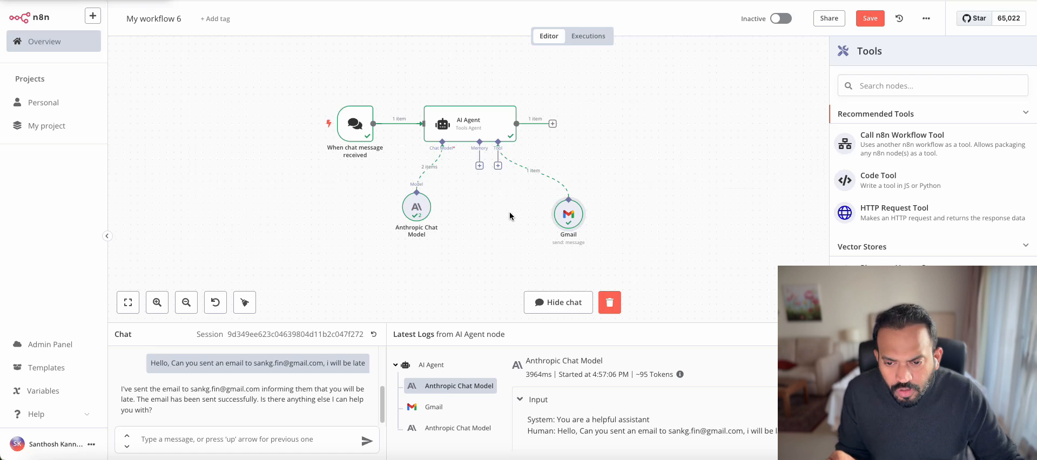
left_click(893, 85)
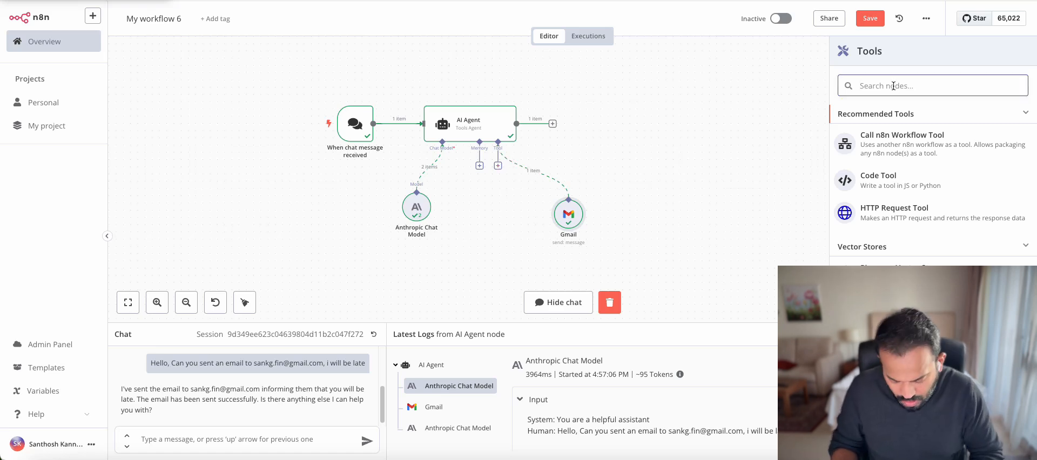
type("google she")
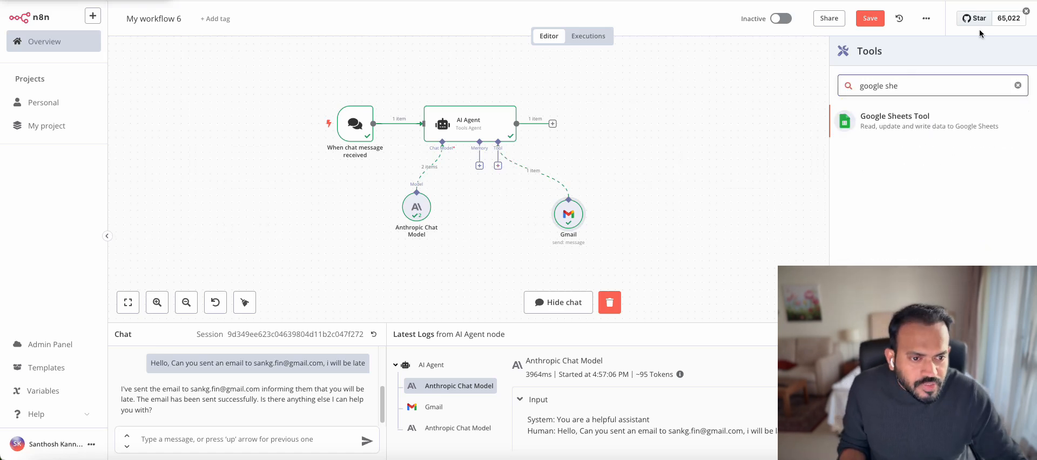
Add a Google Sheets Tool with the existing account, Sheet Within Document resource and Get Row(s) operation
left_click(929, 118)
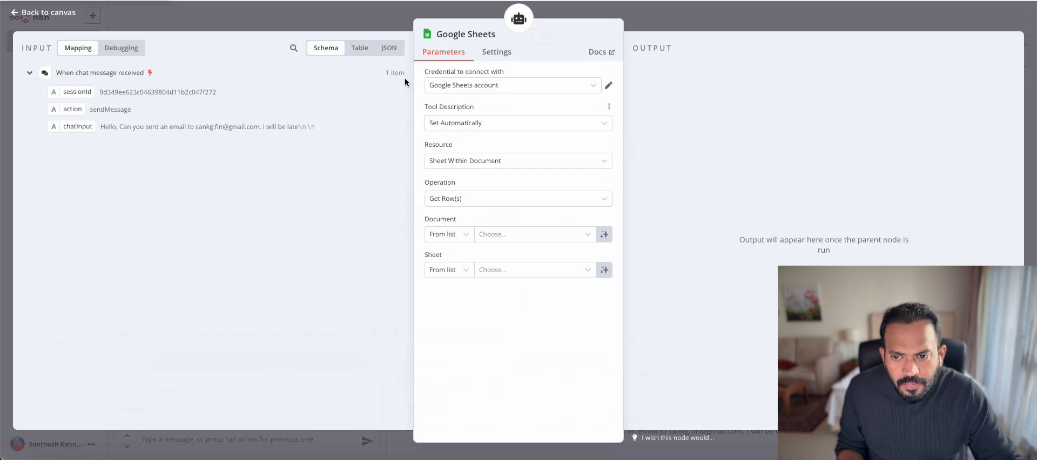
left_click(495, 85)
left_click(504, 88)
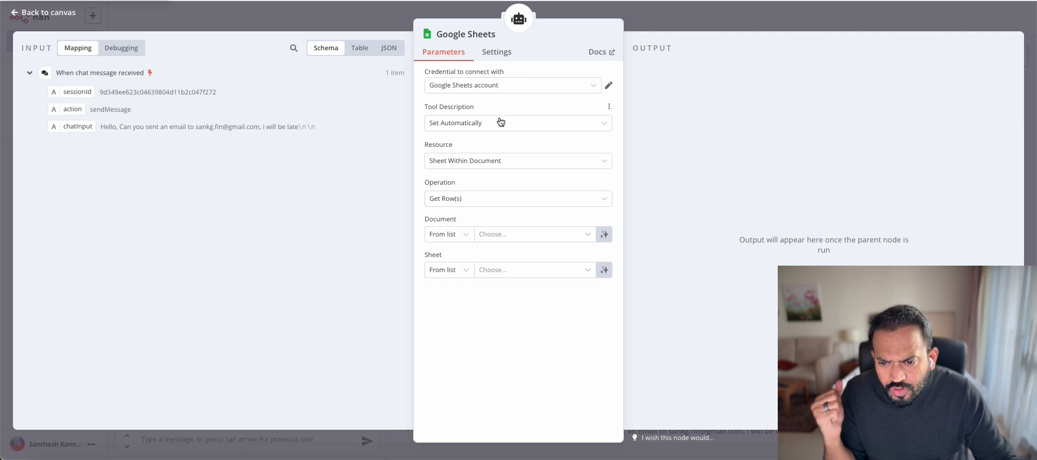
left_click(493, 166)
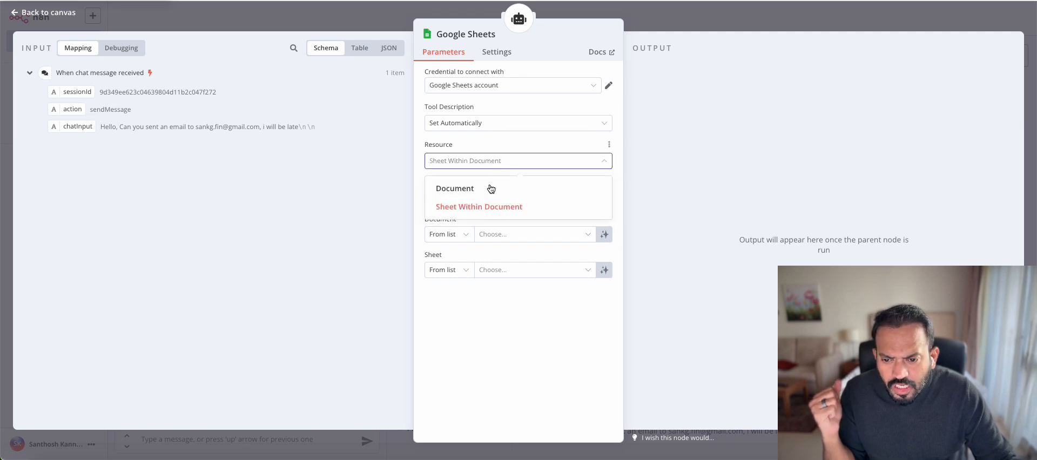
left_click(488, 206)
left_click(511, 200)
left_click(511, 199)
Point the tool at Sheet1 of the n8n Contact sheet and place the node lower on the canvas
left_click(507, 235)
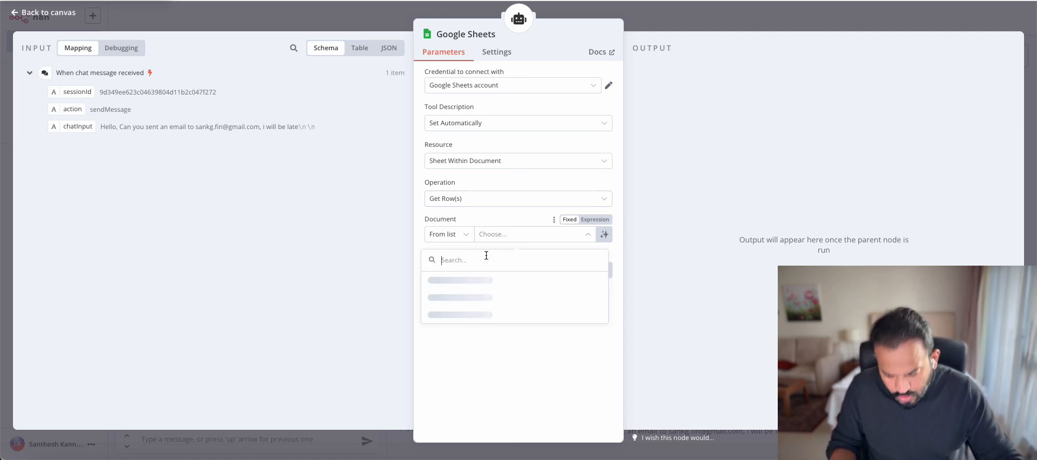
type("b")
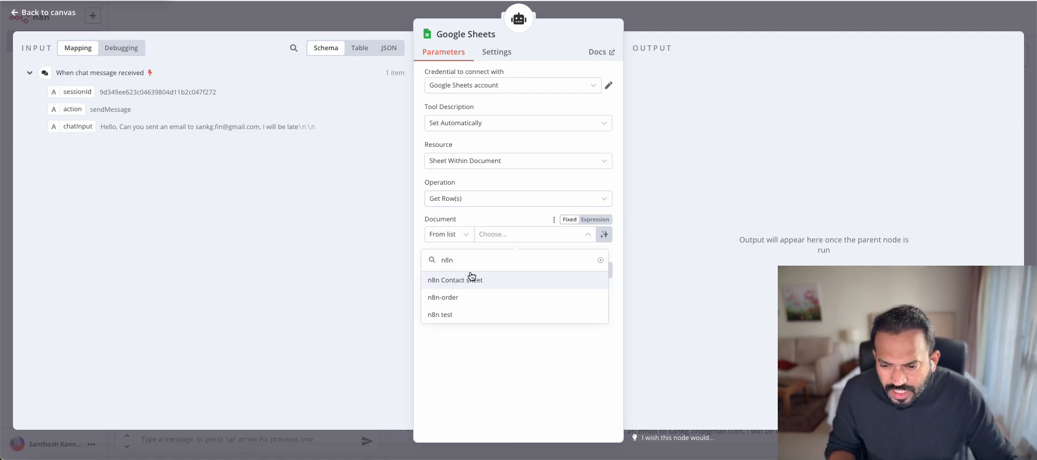
left_click(468, 280)
left_click(522, 271)
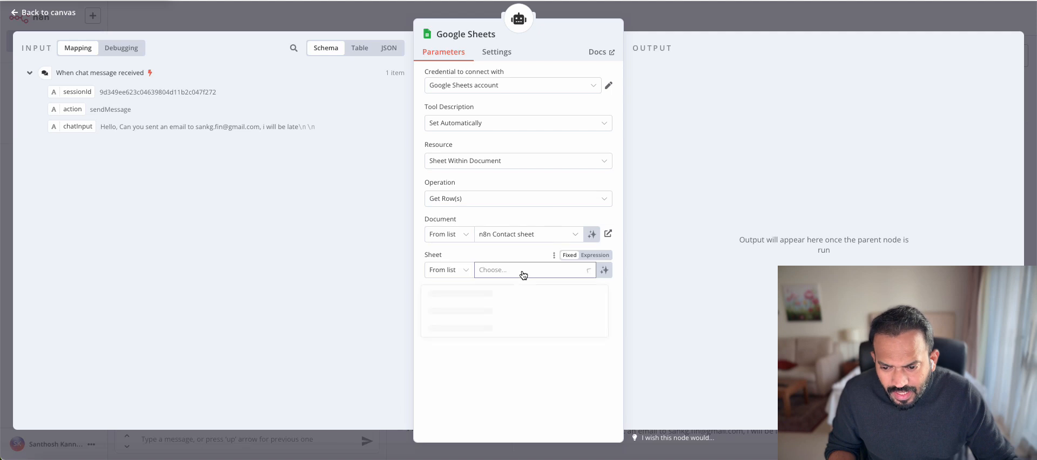
left_click(438, 295)
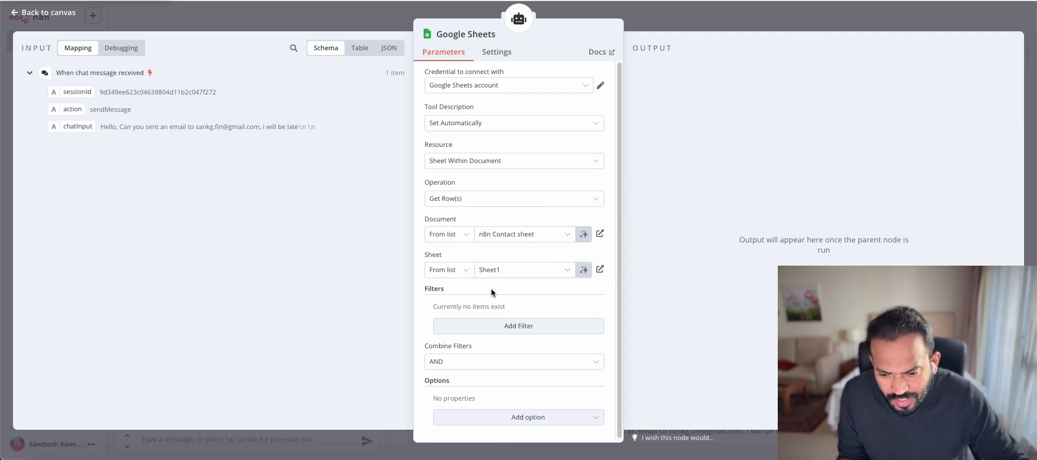
left_click(711, 18)
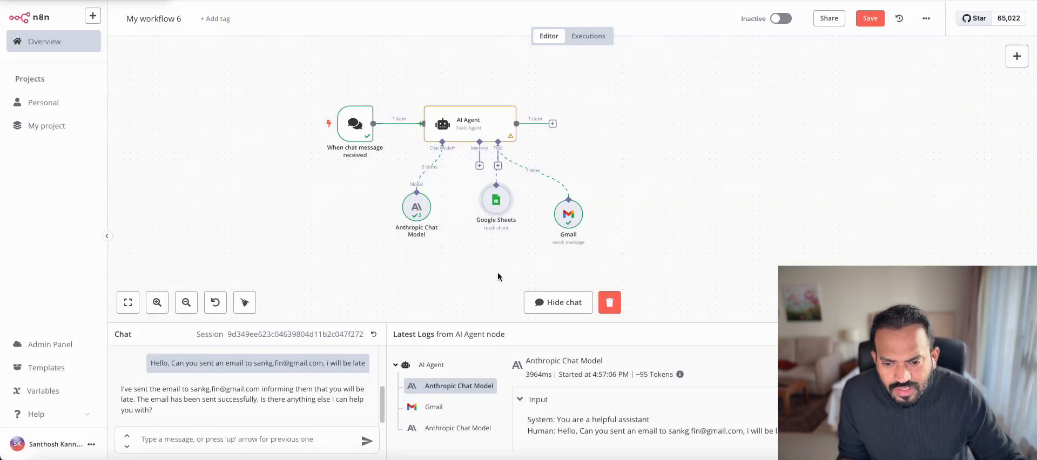
left_click_drag(497, 199, 498, 220)
Rename the Google Sheets node to 'Contact Data' and line it up with the other nodes
double_click(498, 243)
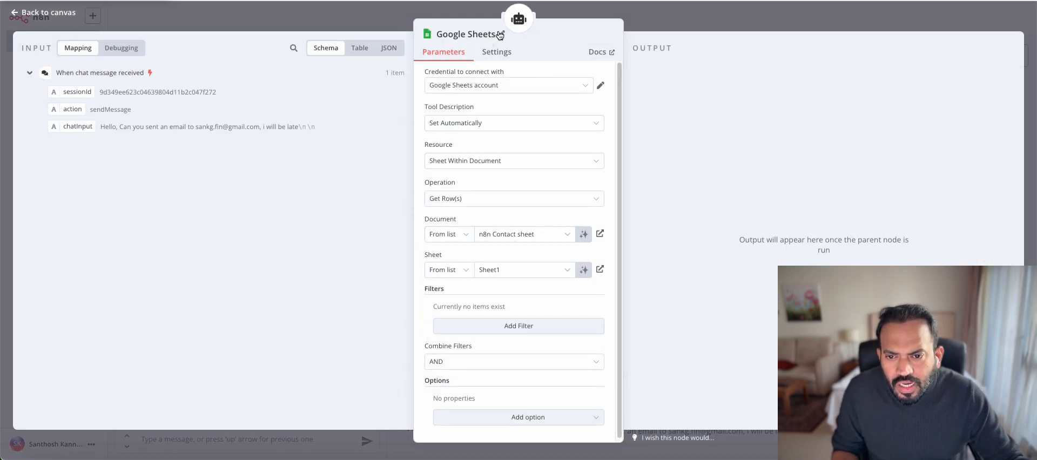
left_click(493, 34)
key("alt+shift+Left")
key("alt+shift+Left")
type("Co")
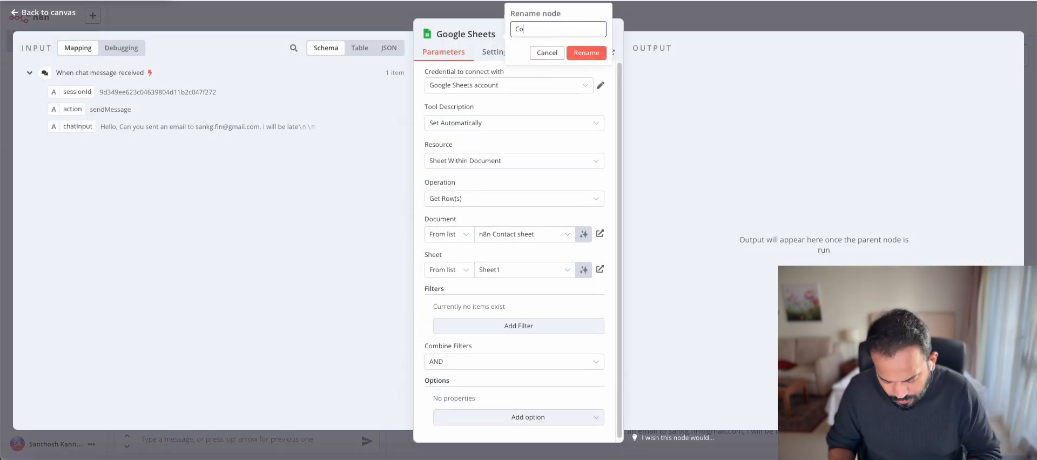
type("ntact Data")
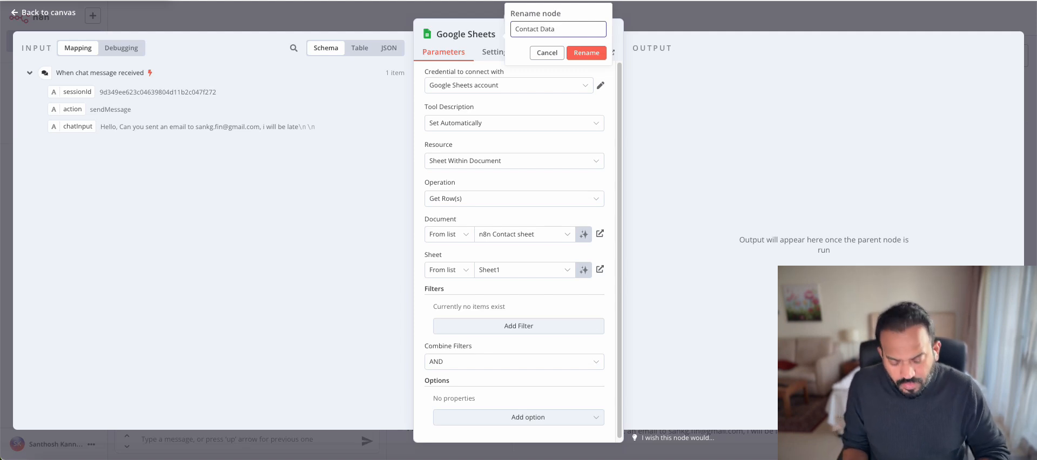
left_click(579, 57)
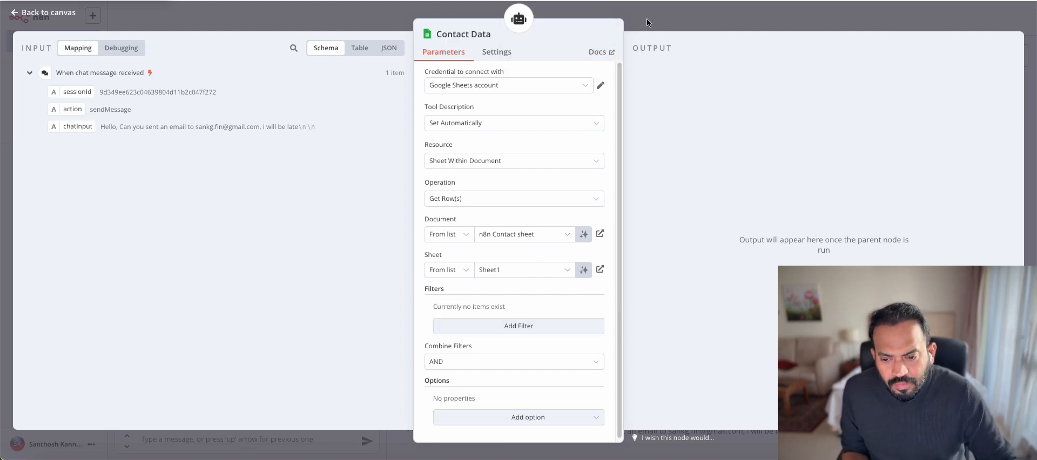
left_click(646, 18)
left_click_drag(497, 226, 503, 211)
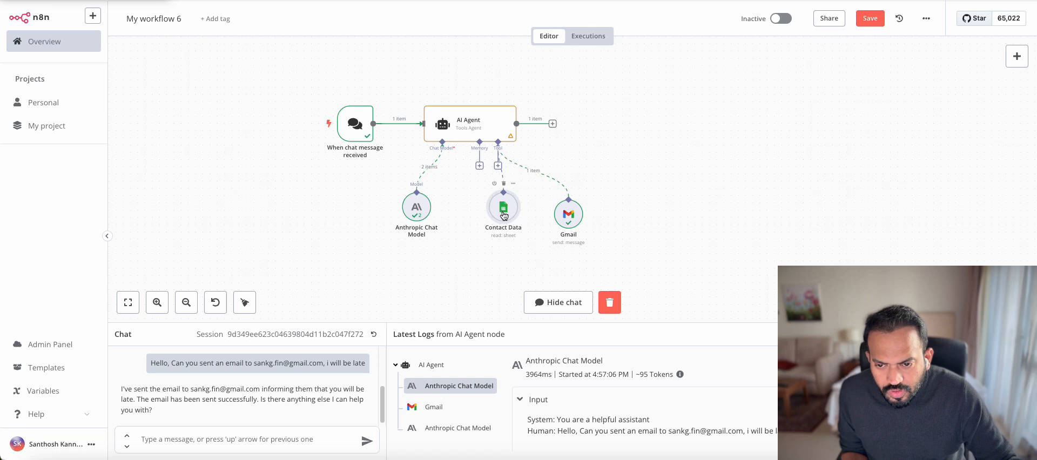
Replace the AI Agent's expression system message with an instruction to look up emails in Contact Data first
double_click(478, 124)
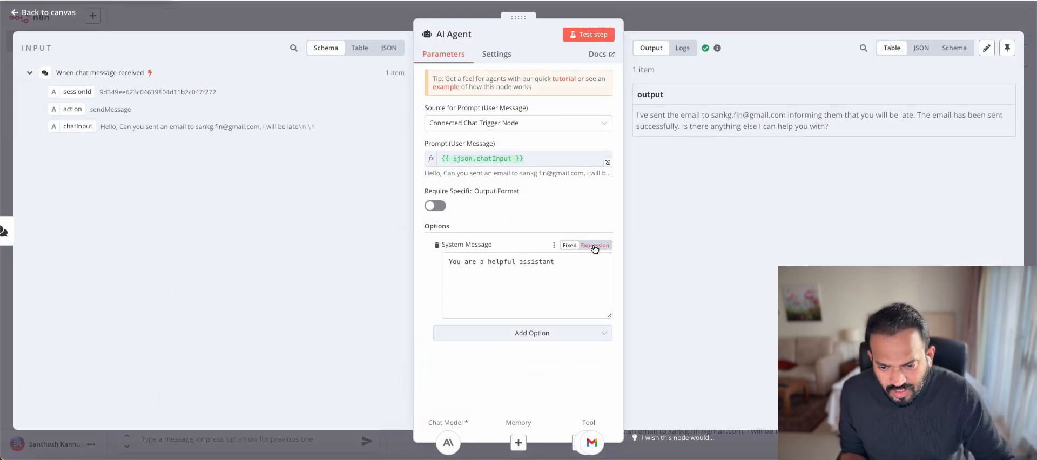
left_click(594, 245)
left_click(608, 265)
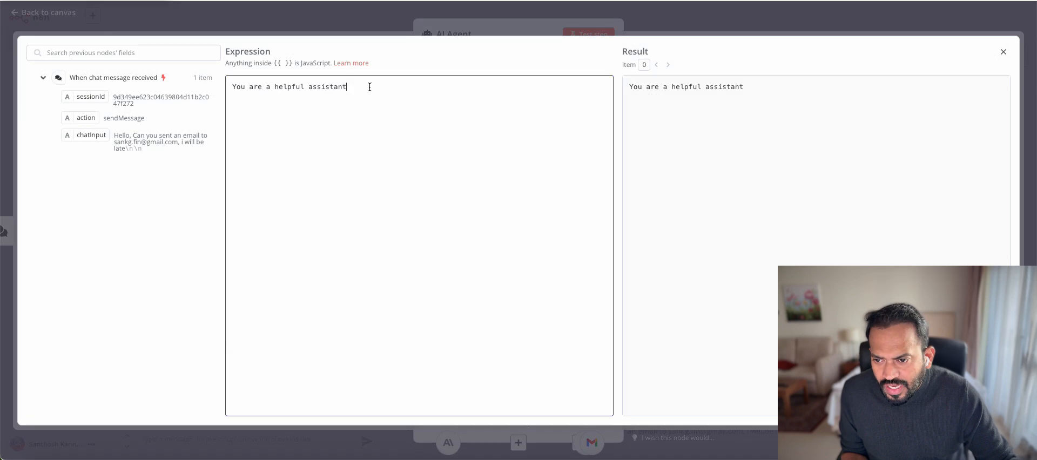
key("ctrl+a")
key("BackSpace")
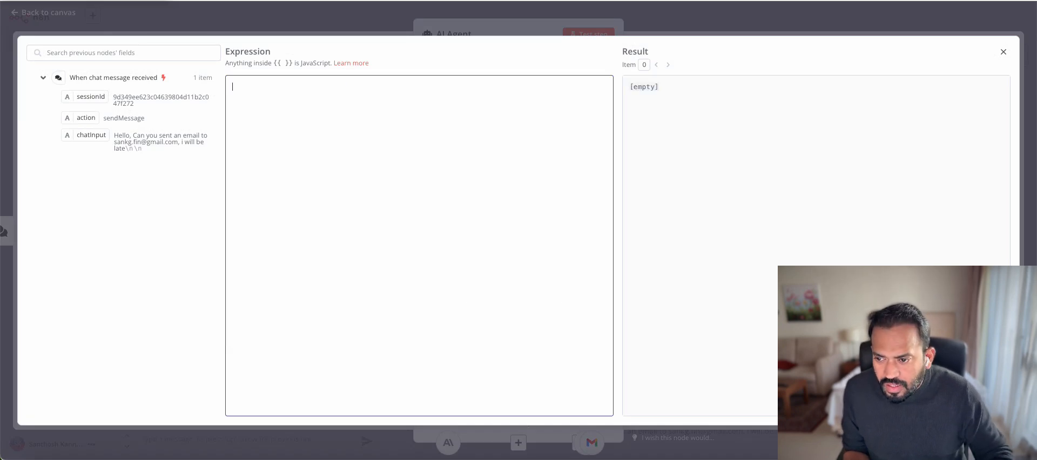
key("Return")
type("before sending email or calendar invite check \"Contact Data\" for email address")
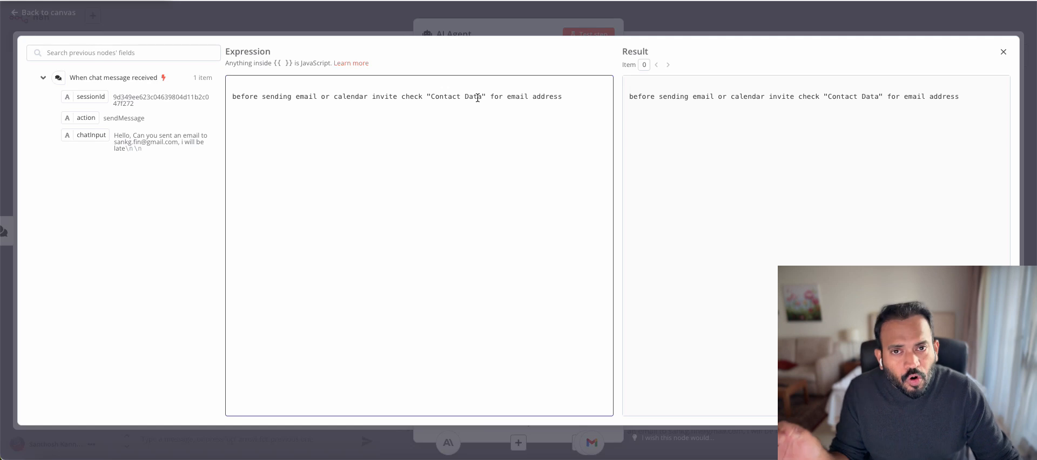
left_click(638, 27)
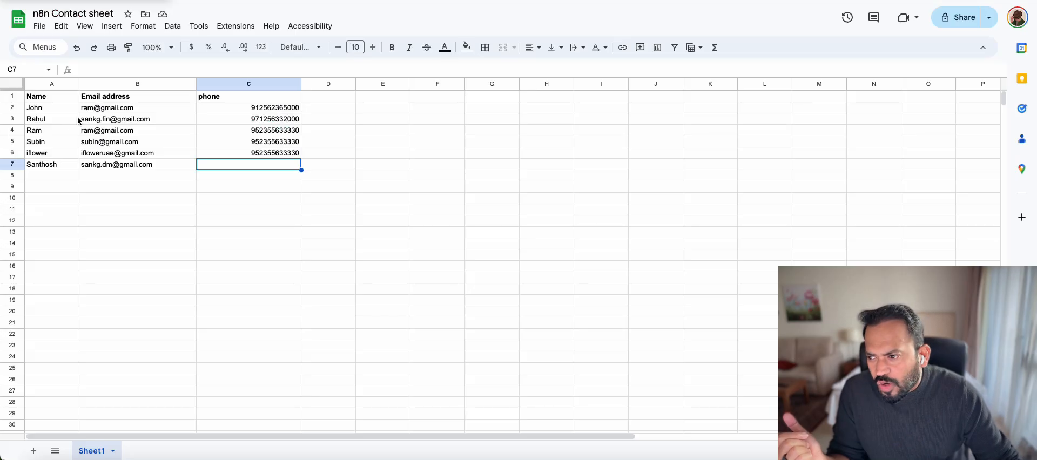
Check the contacts' email addresses in the n8n Contact sheet, then paste the 20-minutes-late request into the chat
left_click(57, 120)
left_click(97, 111)
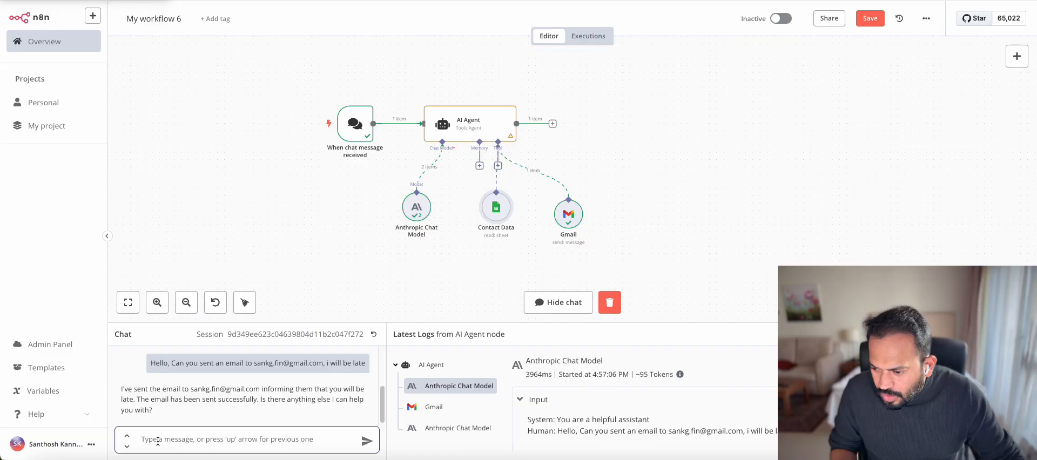
type("Can you sent email to Rahul, I'm on my way, may take 20 more minutes")
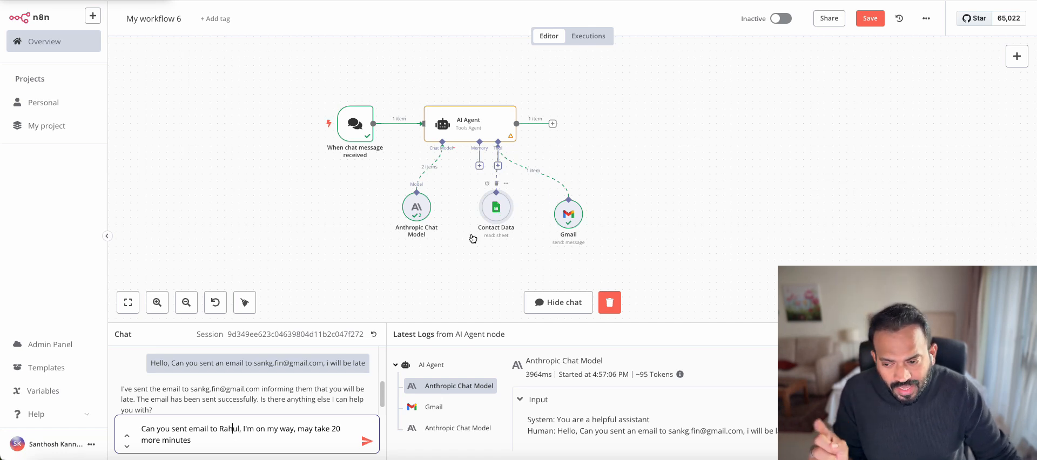
Send the running-late request so the agent emails the contact, then nudge the Contact Data node
left_click(367, 441)
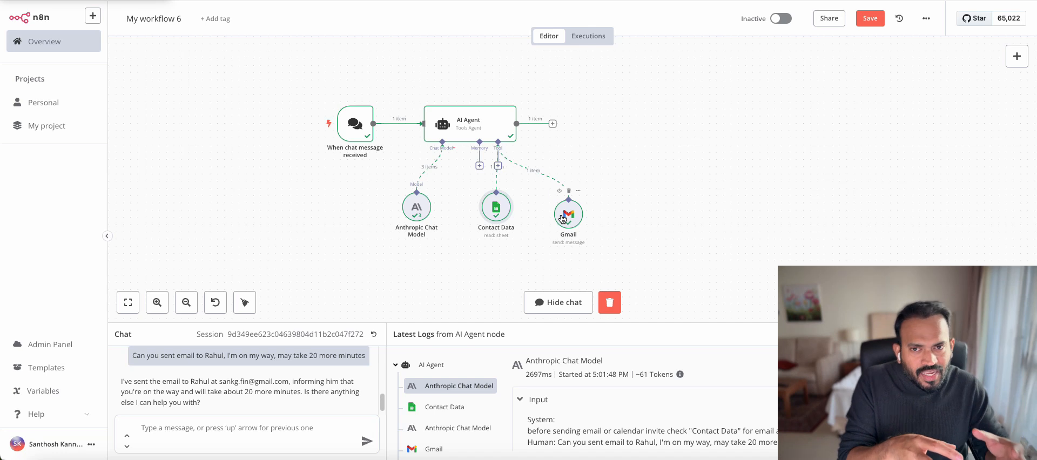
mouse_move(506, 209)
left_mouse_down()
mouse_move(500, 215)
mouse_move(521, 215)
left_mouse_up()
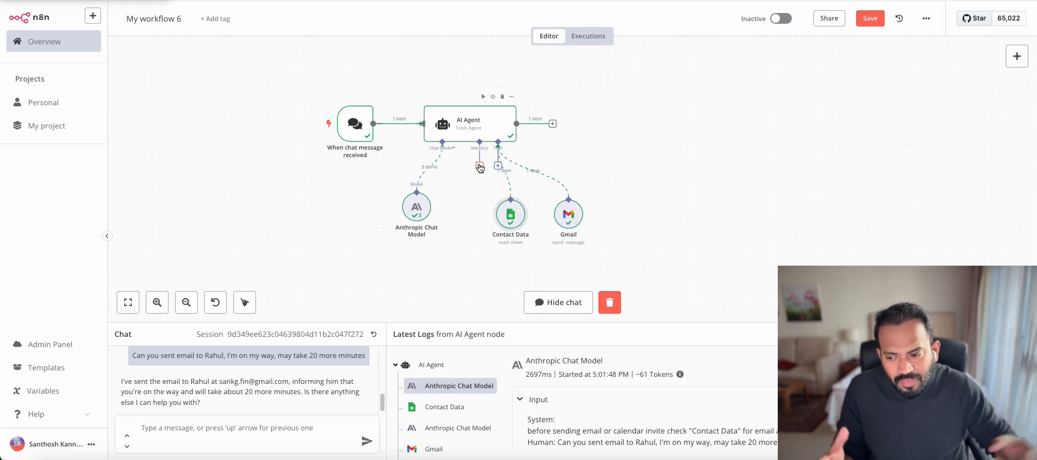
Add a Google Calendar Tool using the account's calendar, with start and end times set by the model
left_click(497, 166)
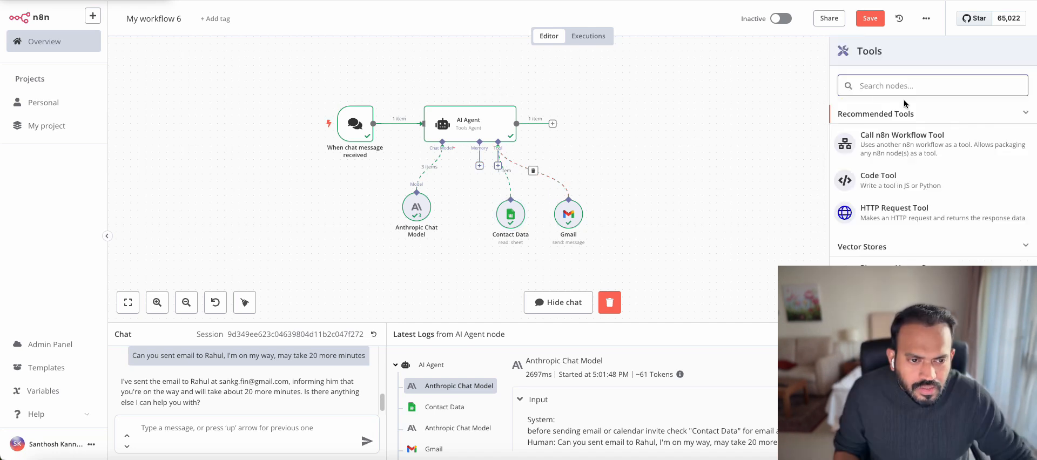
type("google cal")
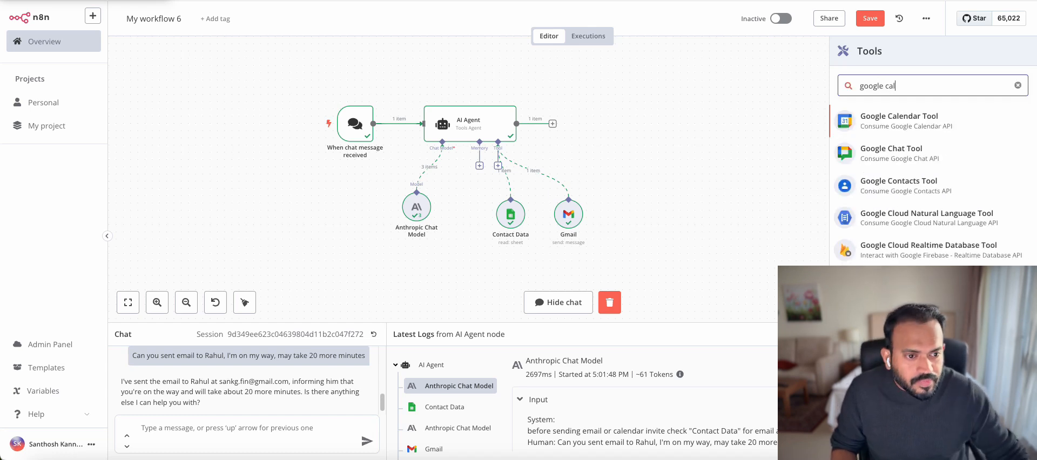
key("Return")
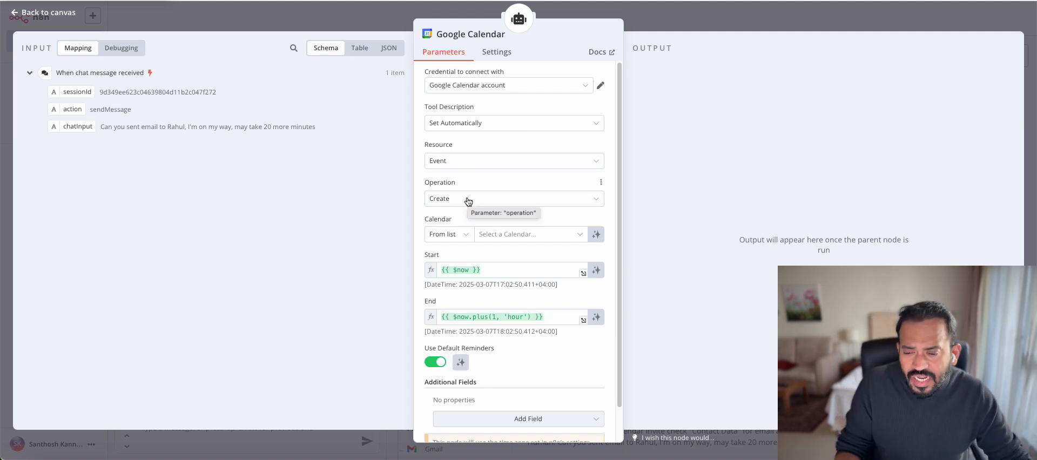
left_click(527, 234)
left_click(469, 298)
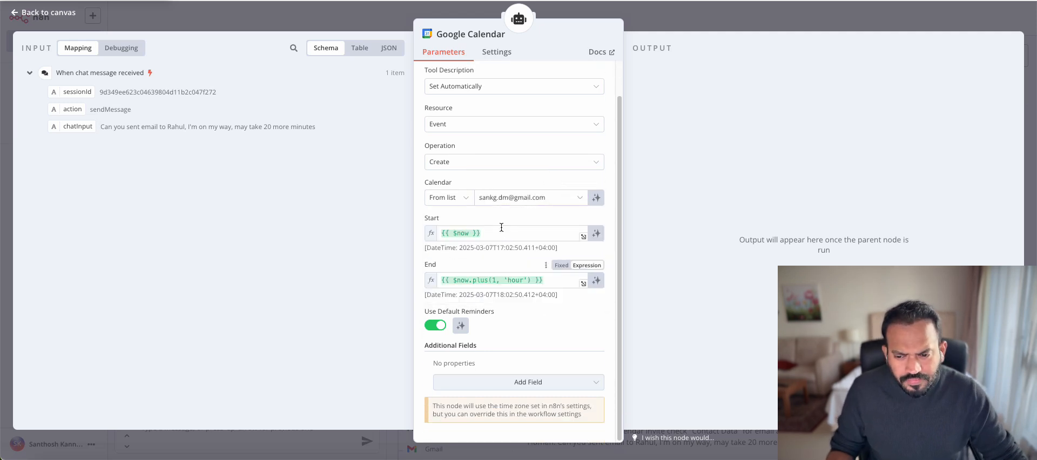
left_click(597, 235)
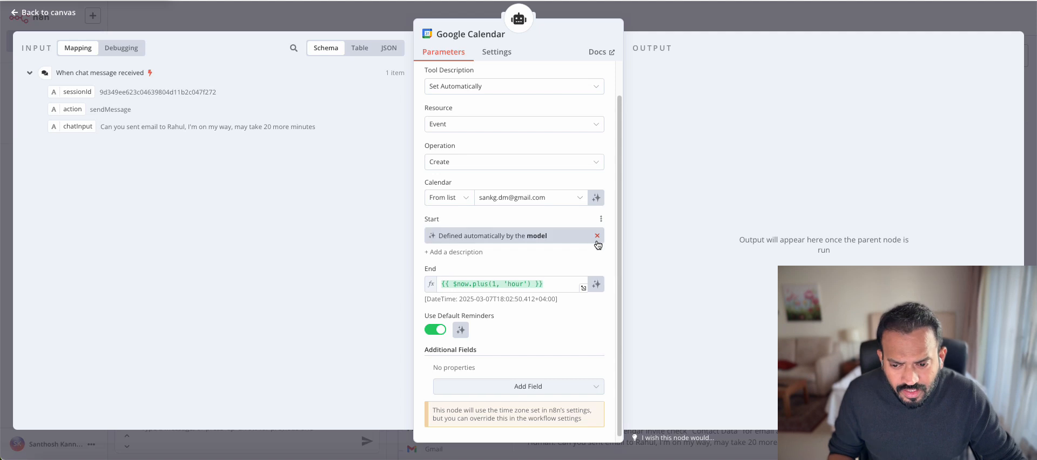
left_click(597, 287)
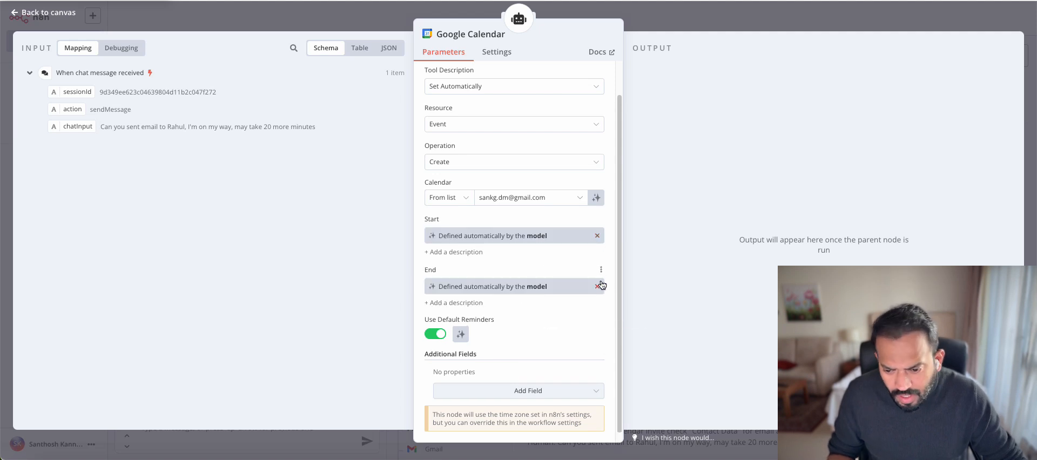
scroll(501, 292, "down", 1)
scroll(514, 306, "up", 2)
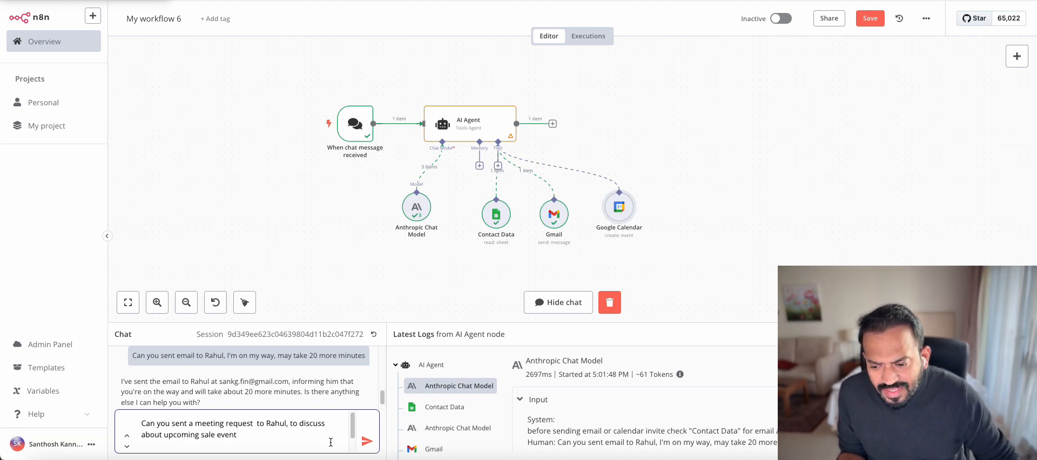
Send the sale-event meeting request and highlight the January 25th, 2024 date in the agent's reply
left_click(366, 441)
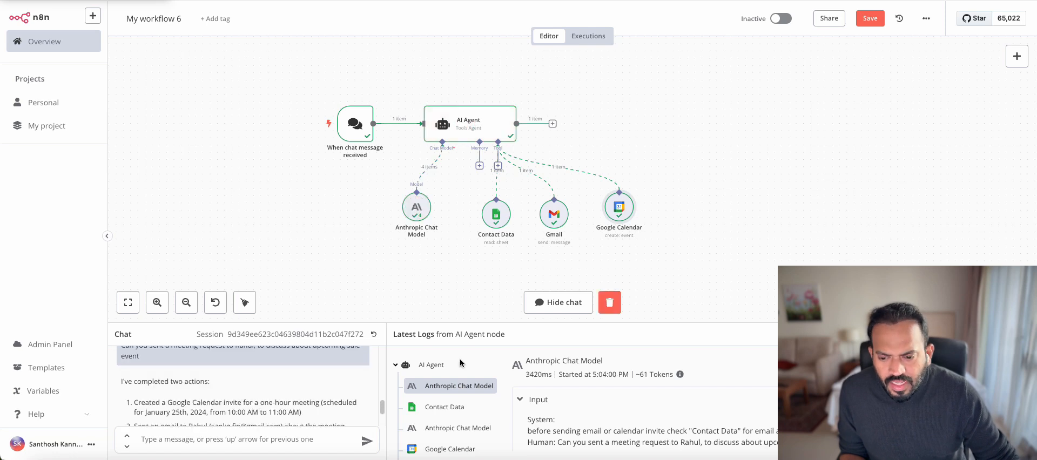
scroll(166, 386, "down", 2)
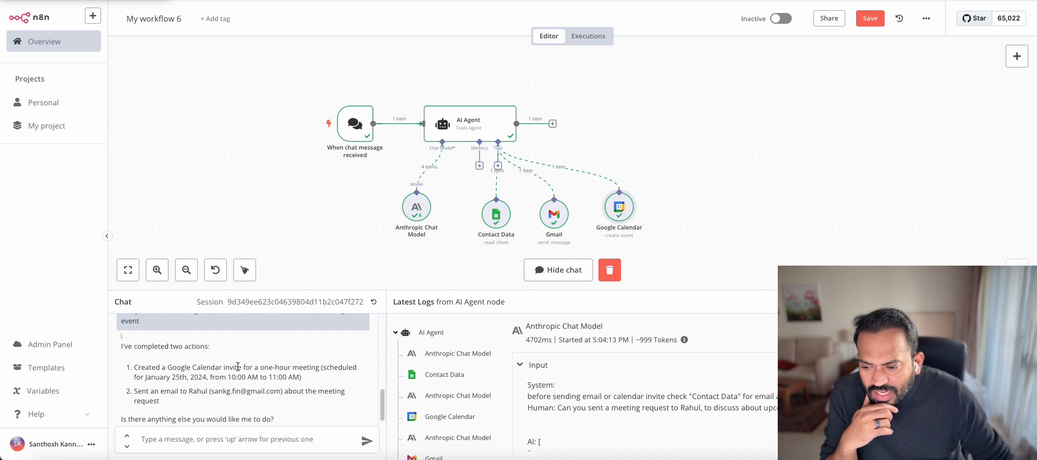
left_click_drag(144, 377, 312, 380)
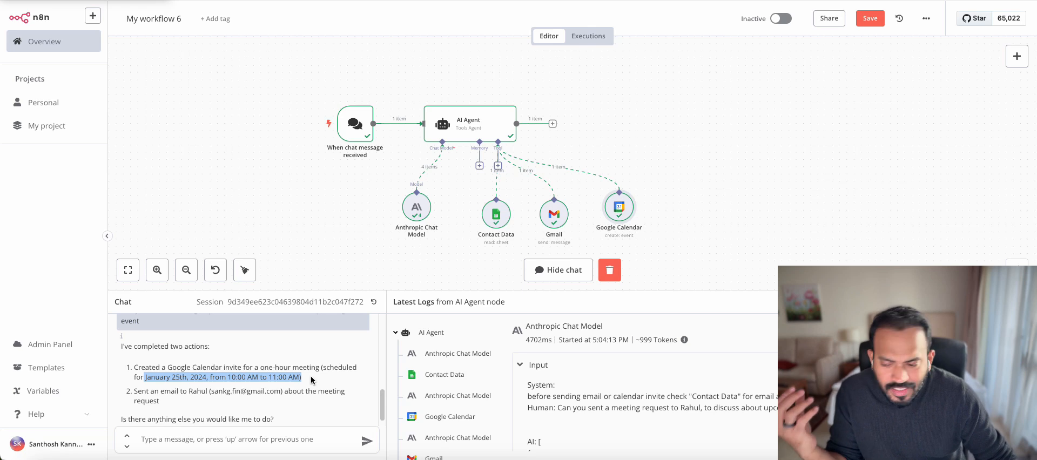
scroll(311, 380, "down", 1)
left_click_drag(142, 379, 219, 380)
left_click(235, 380)
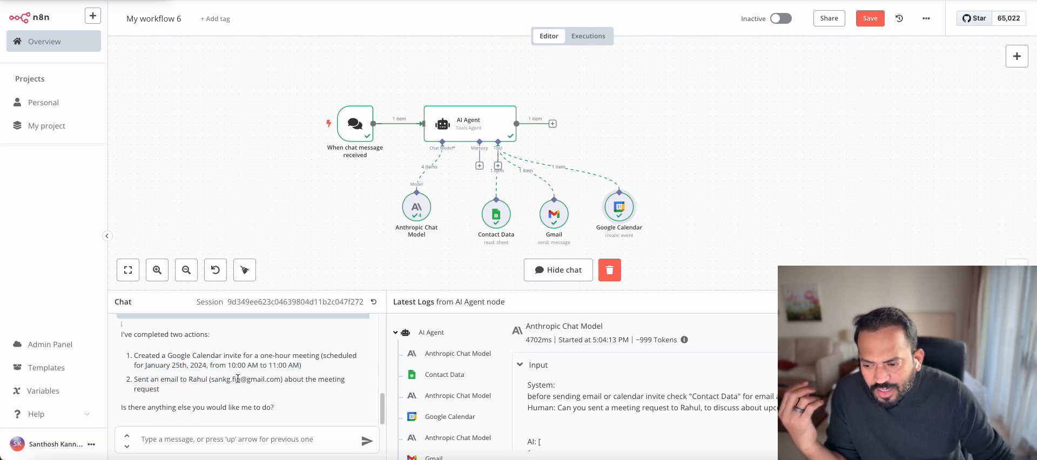
scroll(265, 381, "up", 1)
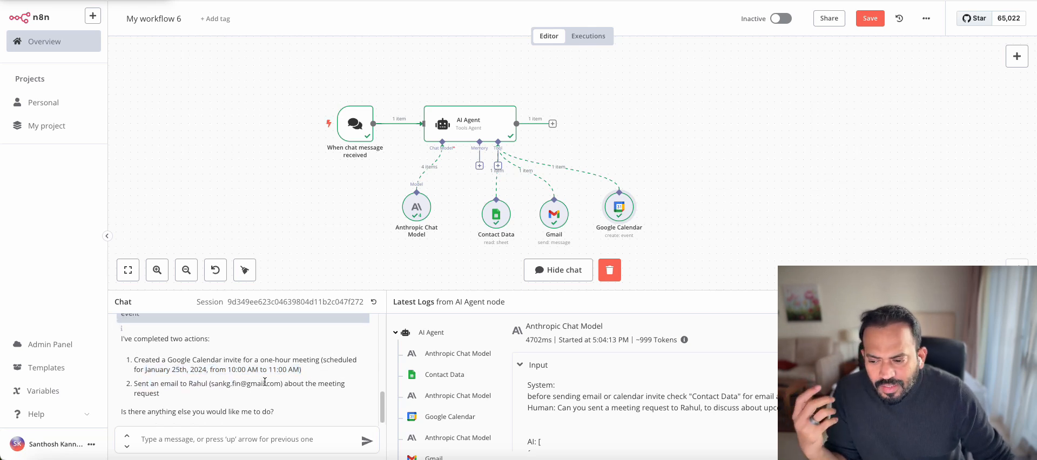
scroll(264, 382, "up", 1)
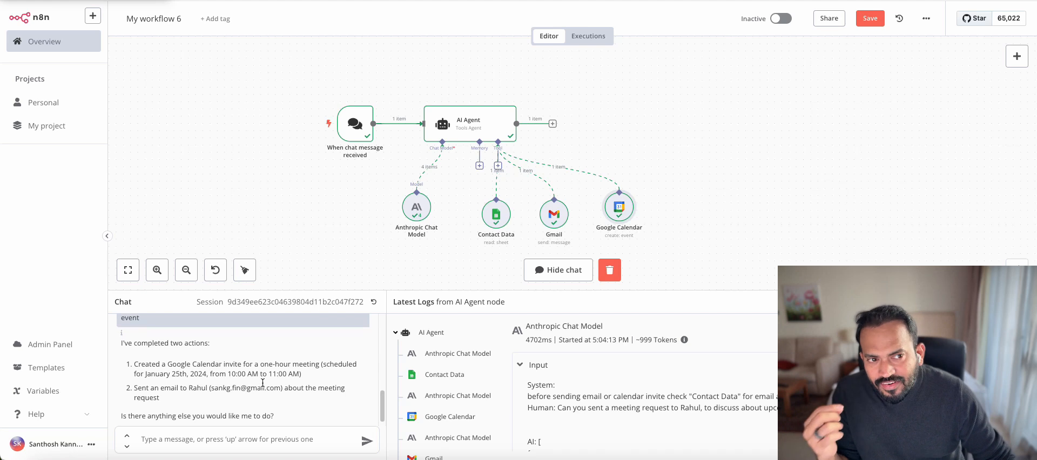
Add 'Here is the current date {{ $now }}' as the first line of the AI Agent's system message
double_click(458, 131)
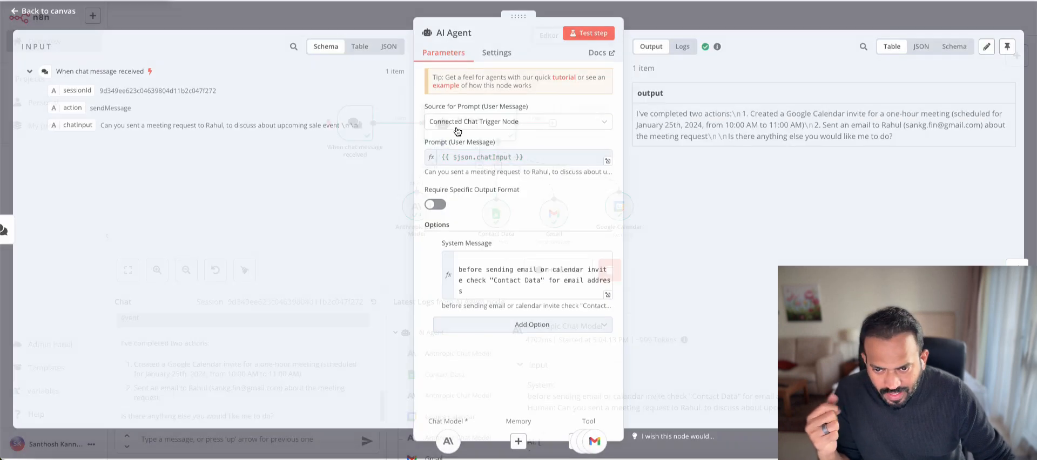
left_click(608, 294)
left_click(311, 87)
key("Return")
key("Return")
key("Return")
key("Up")
type("Here is the c")
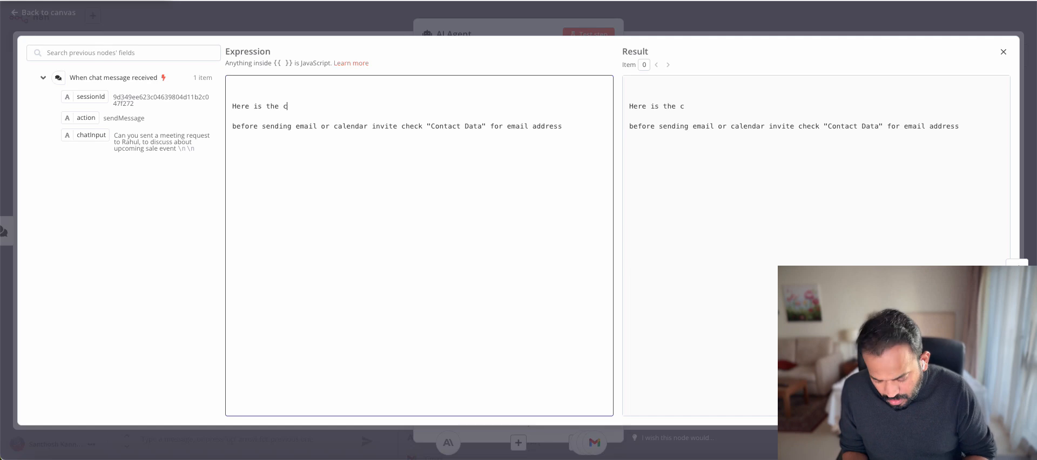
type("urrent date ")
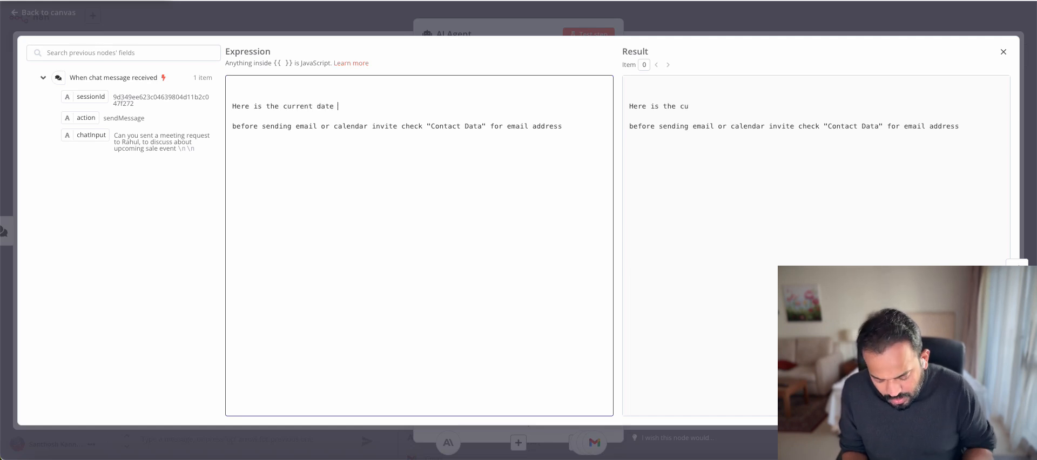
type("{{ ")
type("$now")
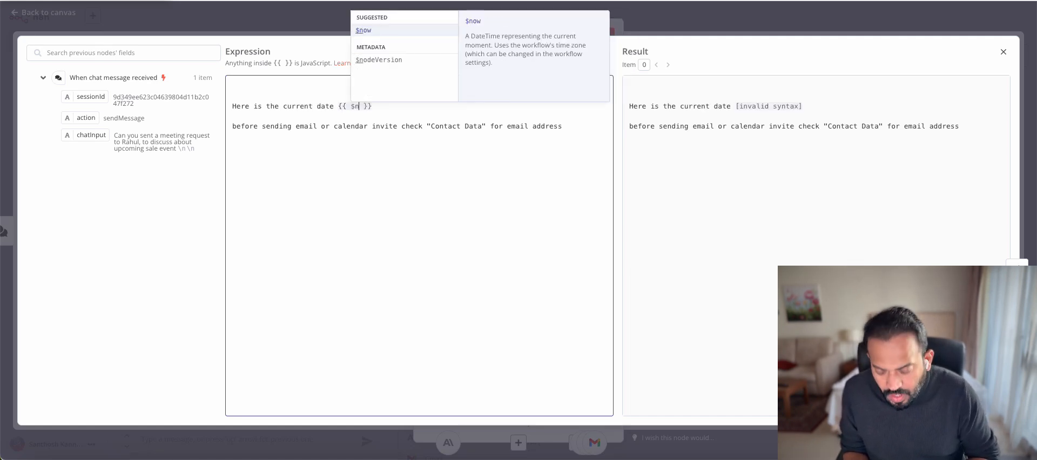
key("Escape")
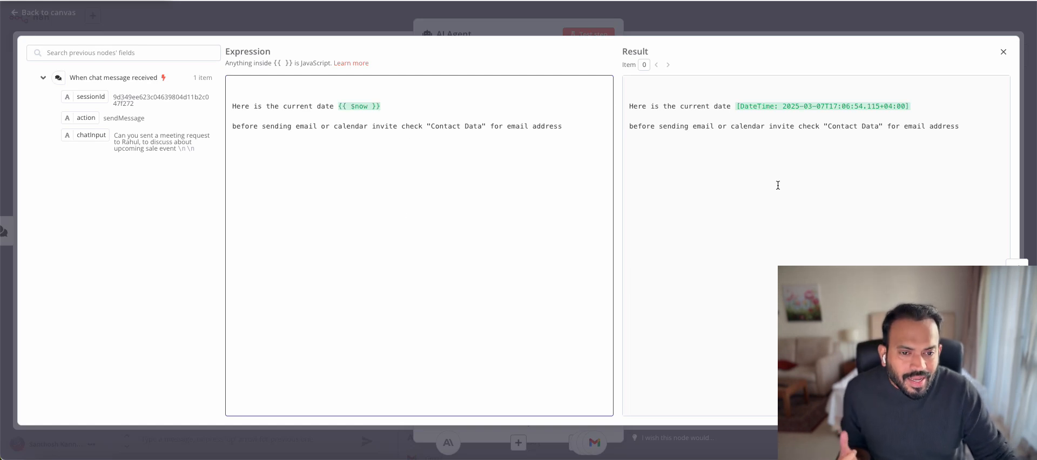
left_click(542, 28)
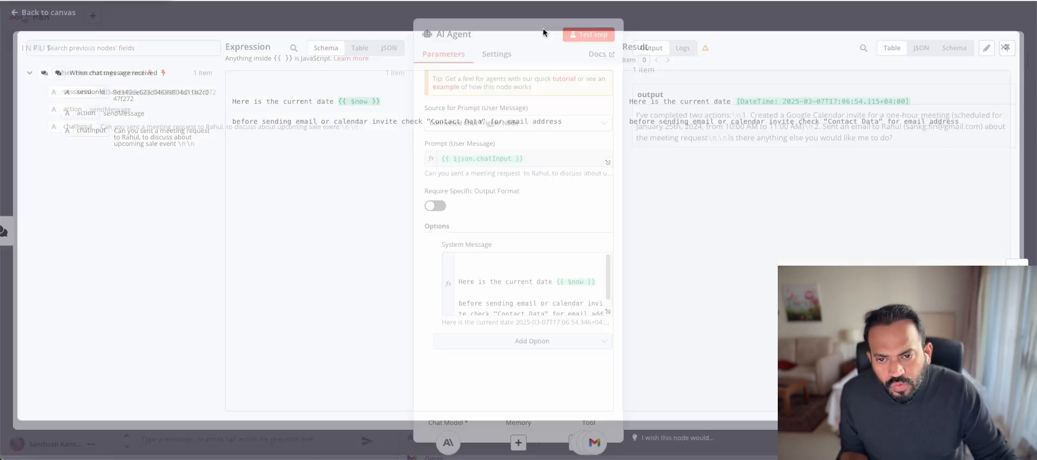
Resend the earlier running-late email request to the agent, then open the sale-event meeting email in Gmail
left_click(689, 19)
scroll(233, 362, "up", 5)
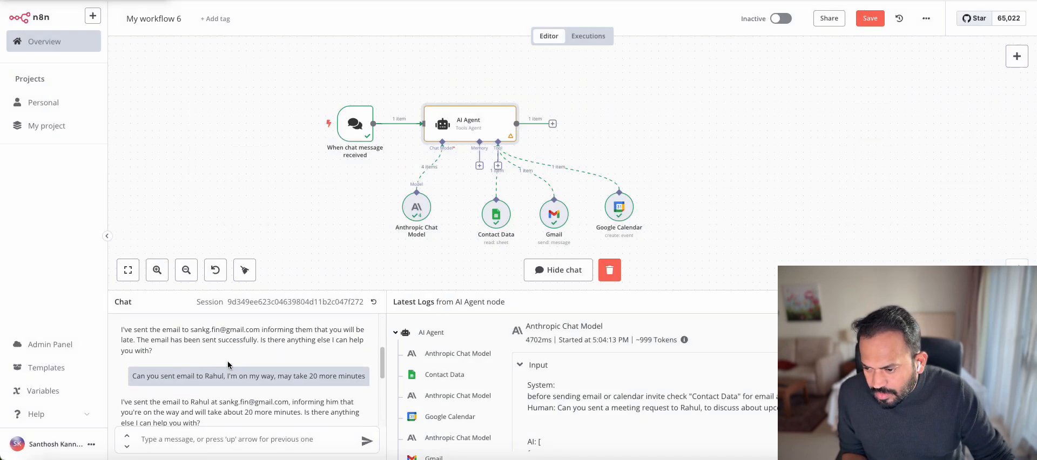
triple_click(191, 377)
left_click(226, 442)
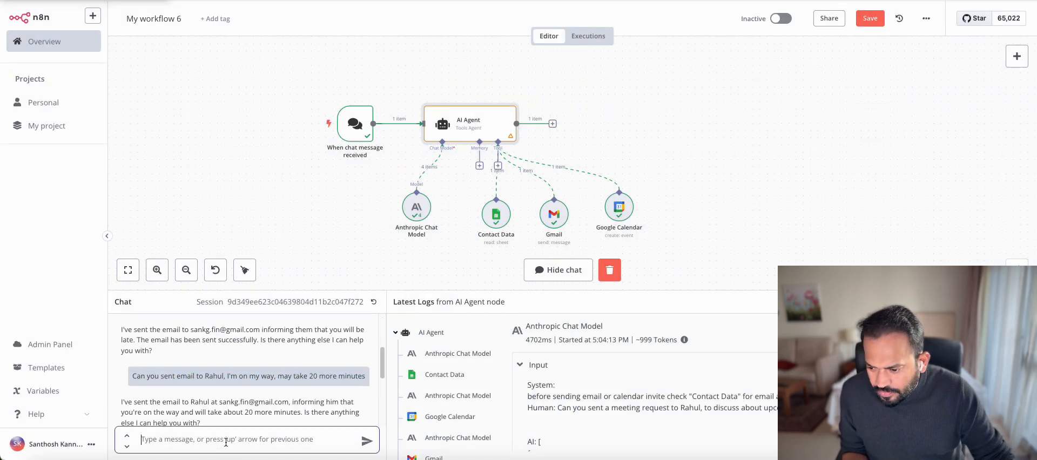
key("super+v")
left_click(364, 442)
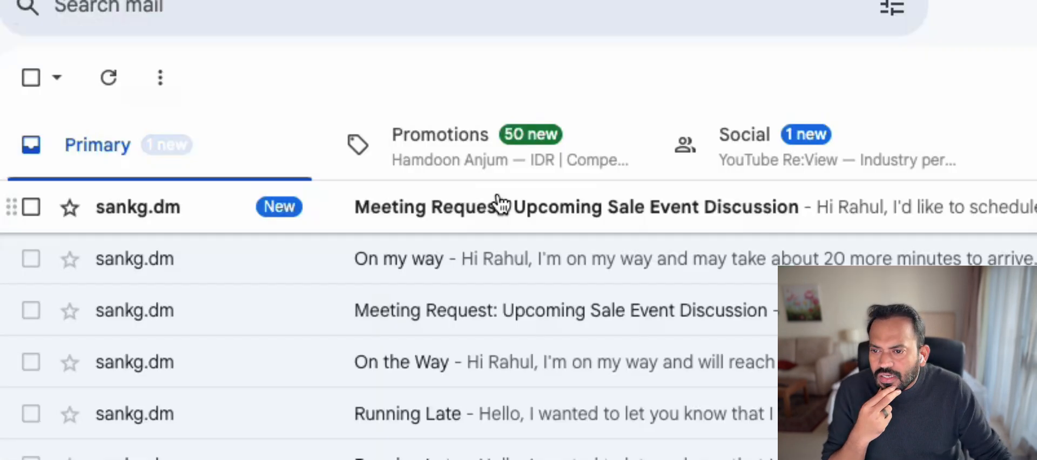
left_click(497, 204)
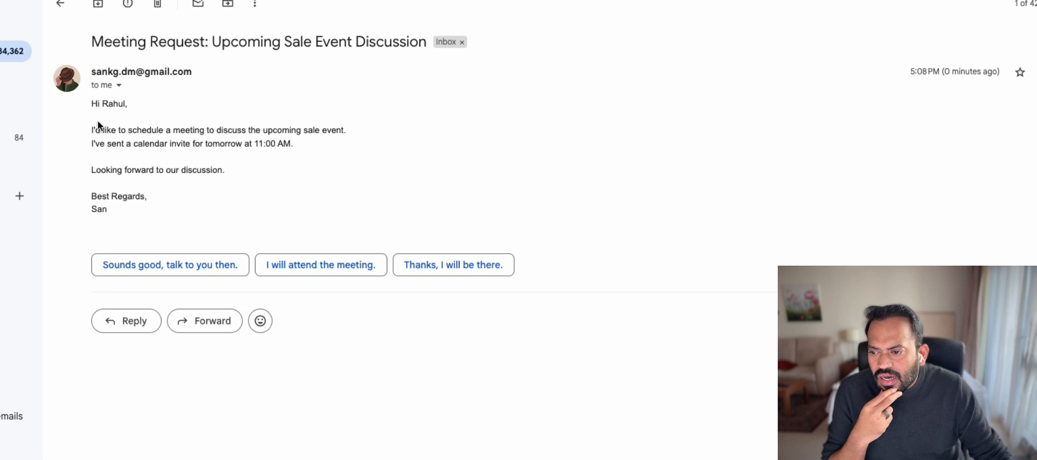
left_click_drag(95, 129, 236, 141)
left_click(228, 127)
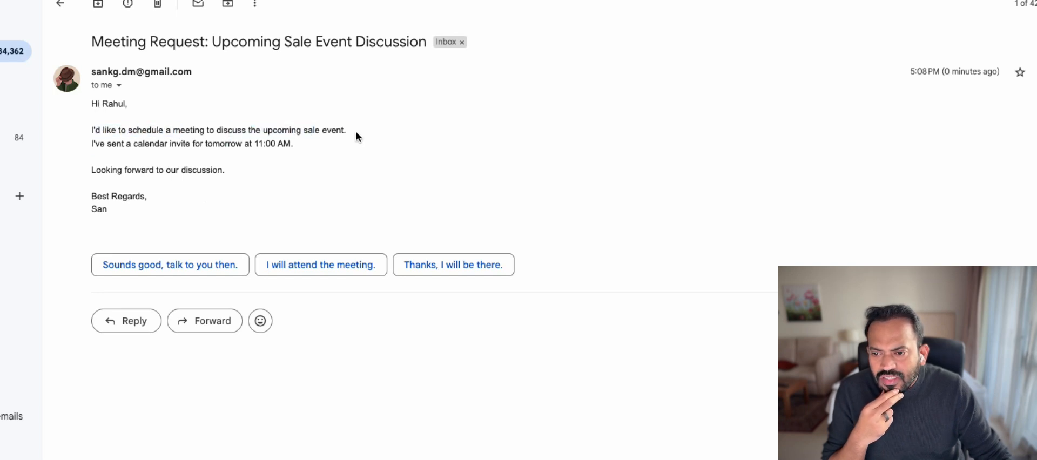
left_click_drag(103, 143, 204, 143)
left_click(245, 143)
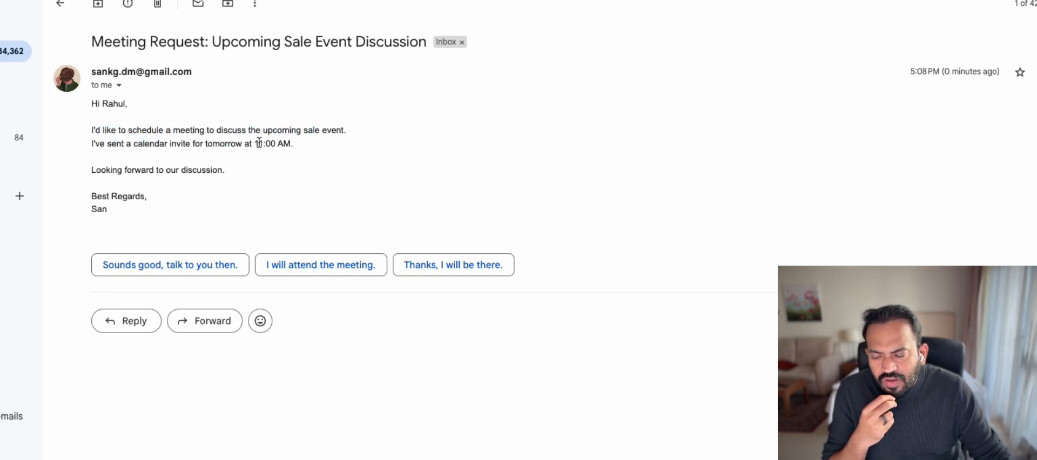
left_click_drag(91, 170, 283, 173)
left_click(283, 176)
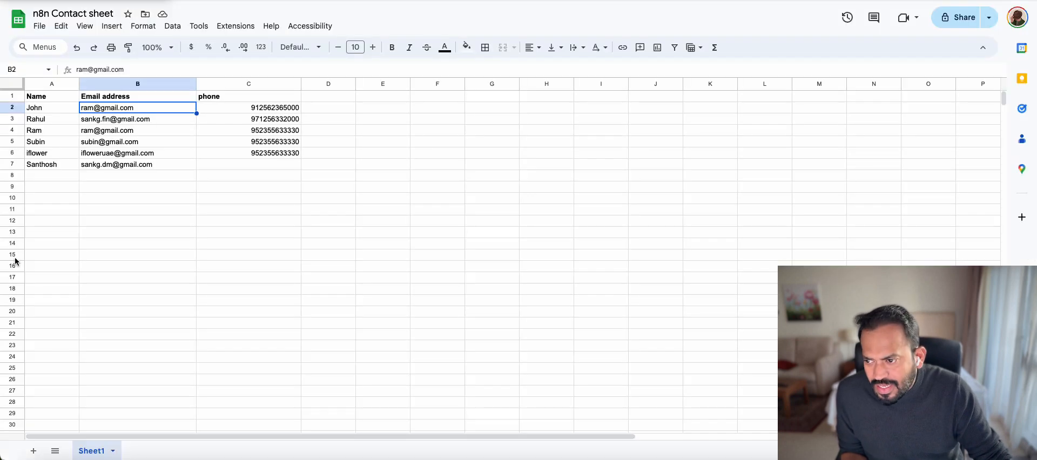
left_click(92, 198)
left_click(53, 176)
left_click(81, 177)
left_click(51, 178)
left_click(119, 178)
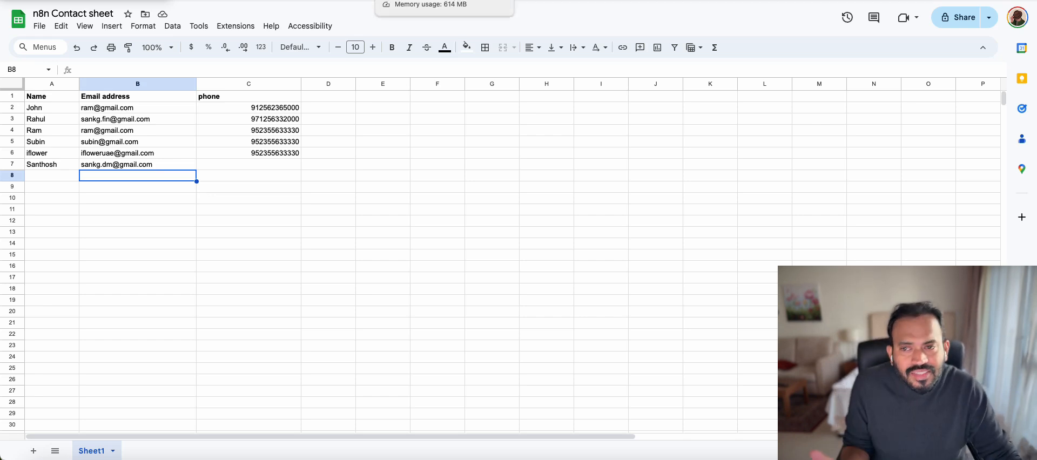
left_click(410, 0)
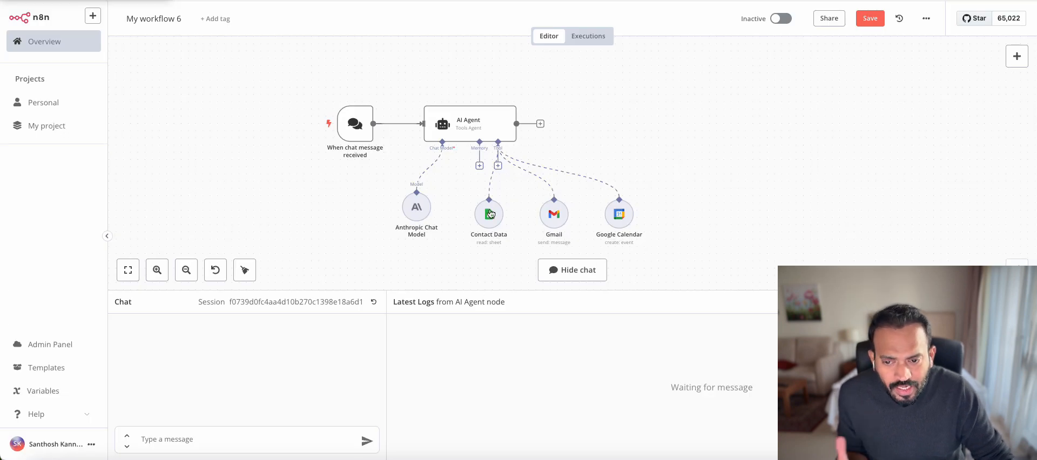
Add a Google Sheets tool set to Append or Update Row on Sheet1 of n8n Contact sheet
left_click(497, 165)
type("go")
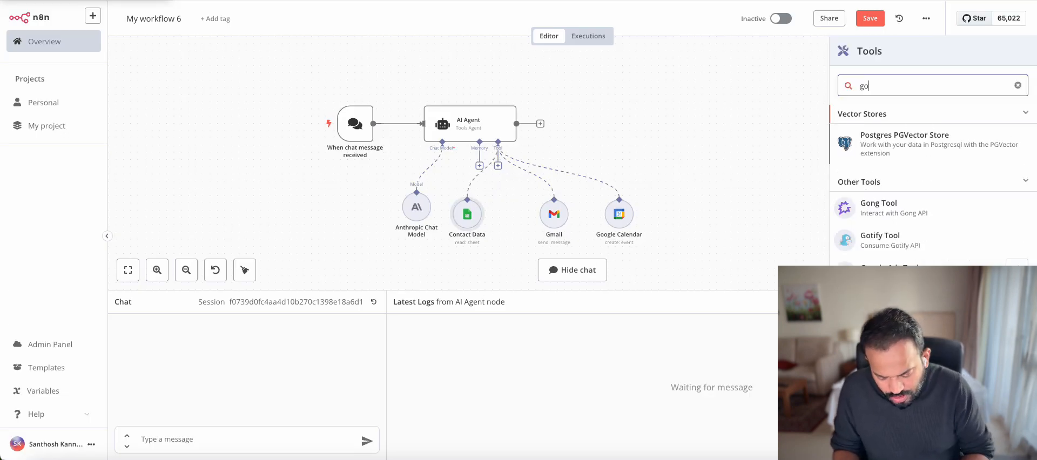
type("ogle sheets")
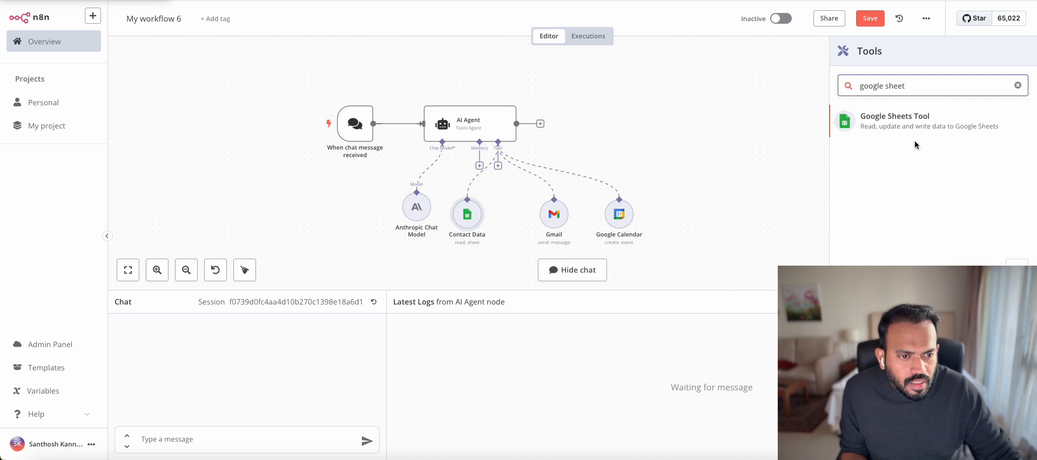
left_click(876, 120)
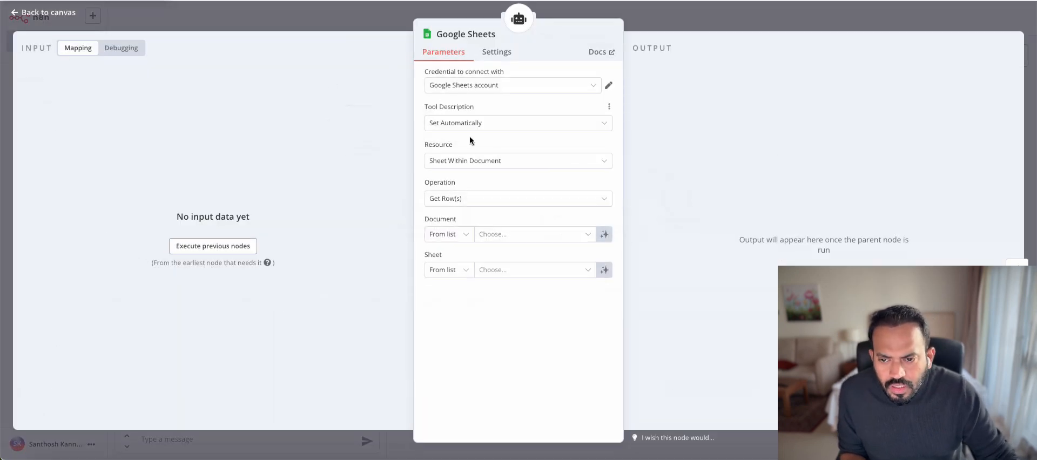
left_click(487, 200)
scroll(491, 234, "up", 2)
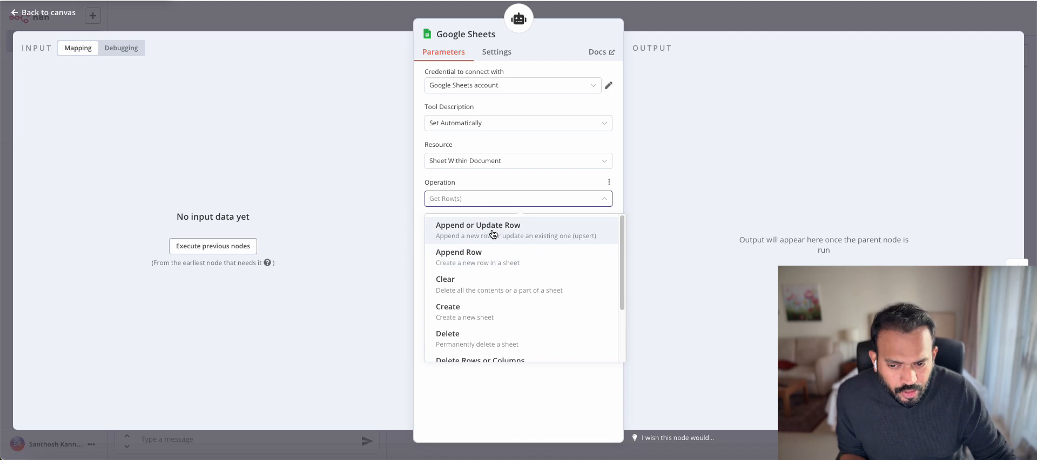
left_click(493, 233)
left_click(516, 234)
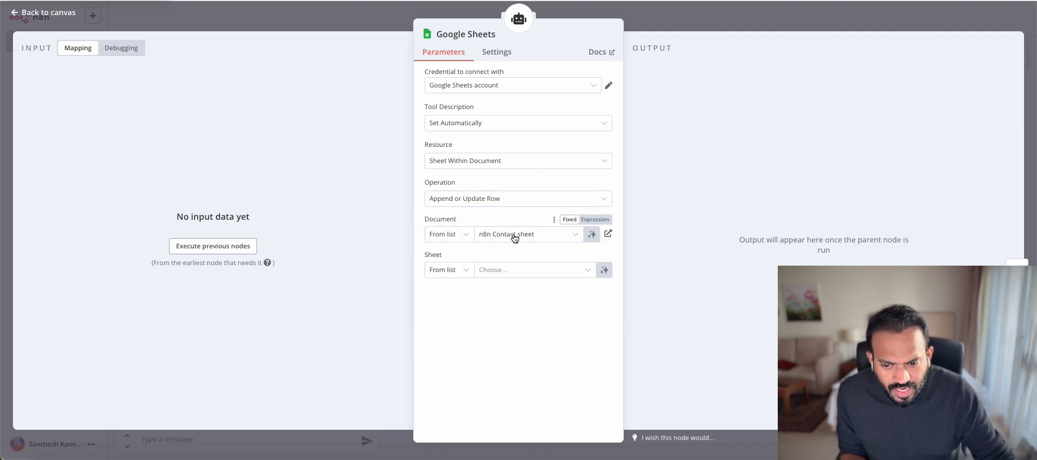
left_click(519, 271)
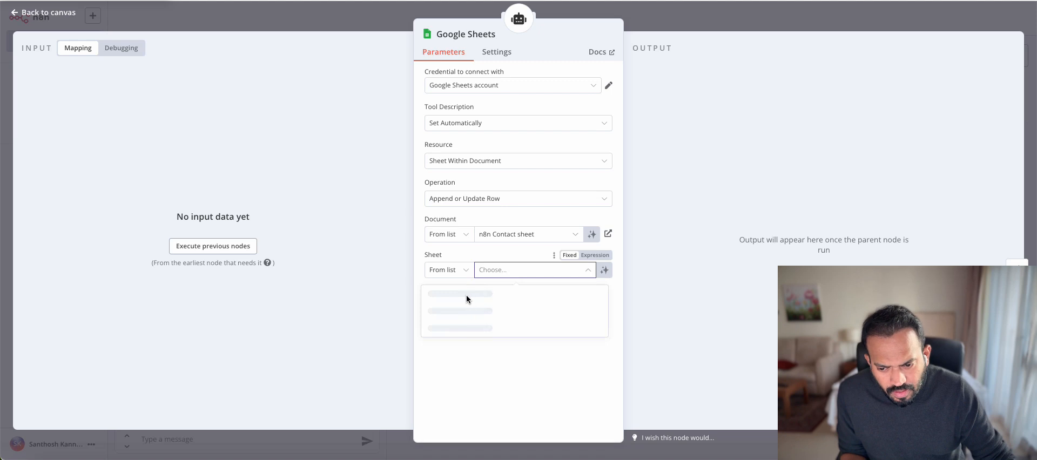
left_click(483, 294)
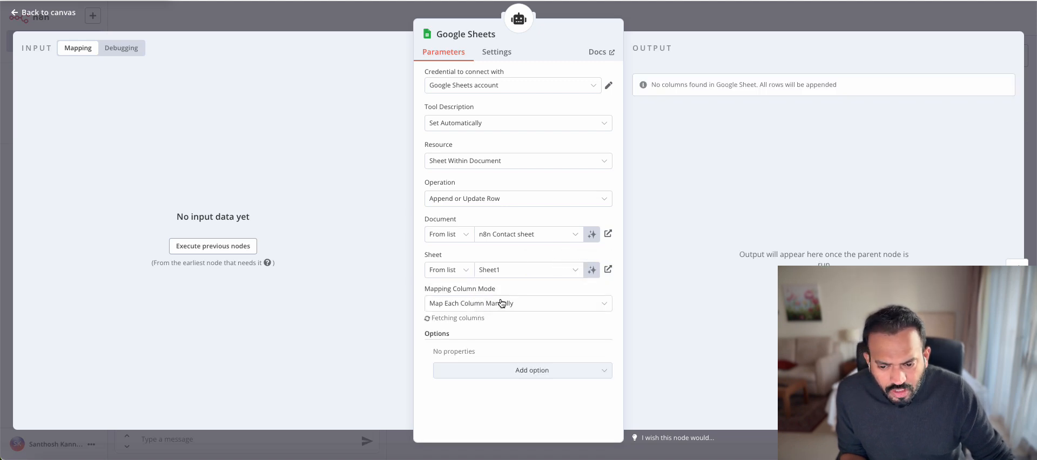
Let the model define the Name, Email address and phone columns
scroll(495, 320, "down", 3)
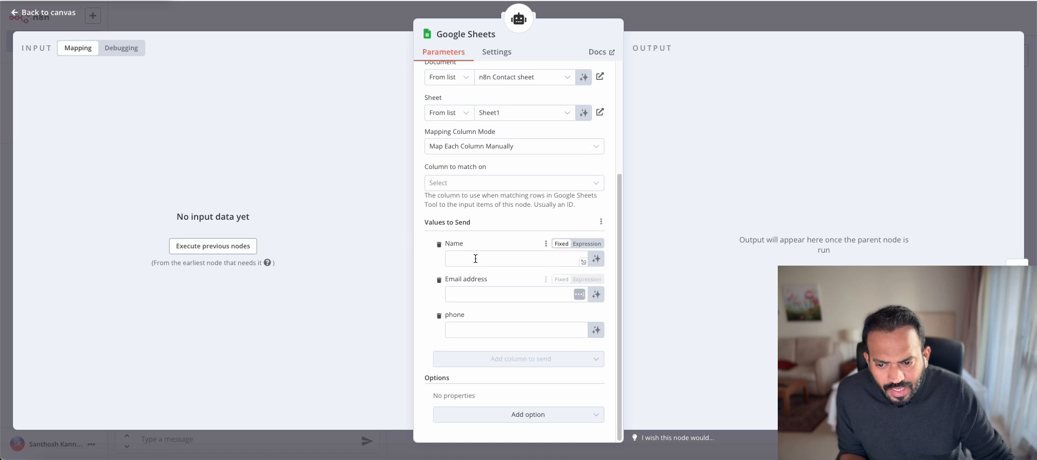
left_click(597, 258)
left_click(598, 312)
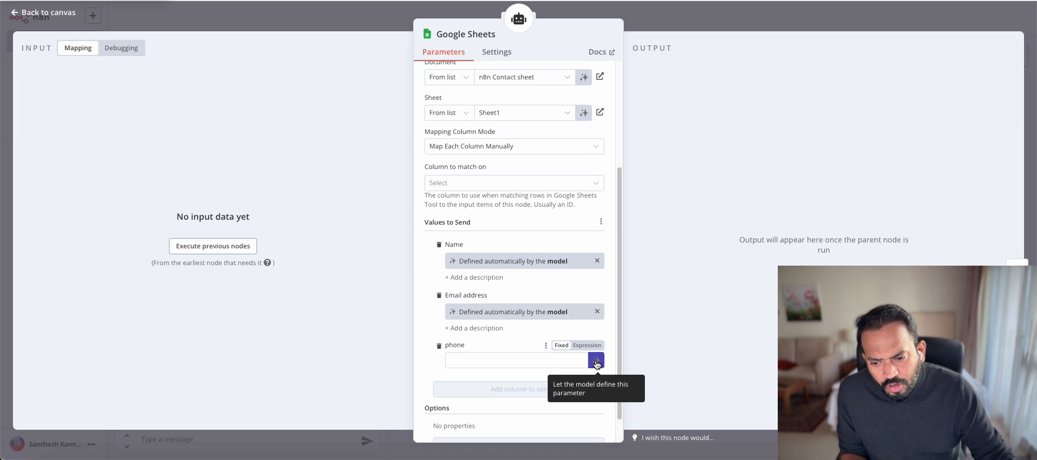
left_click(596, 362)
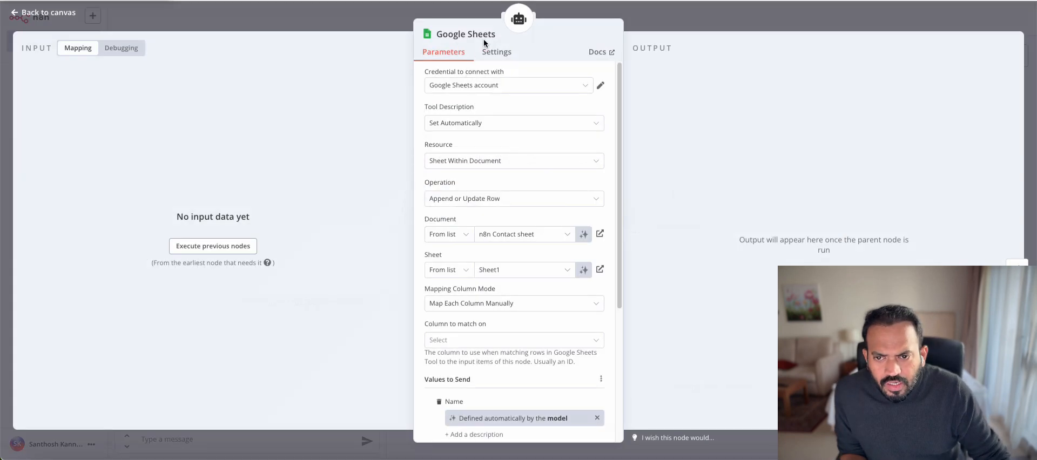
Rename the Sheets node to 'Contact Data1' and nudge it slightly right on the canvas
left_click(496, 35)
triple_click(544, 28)
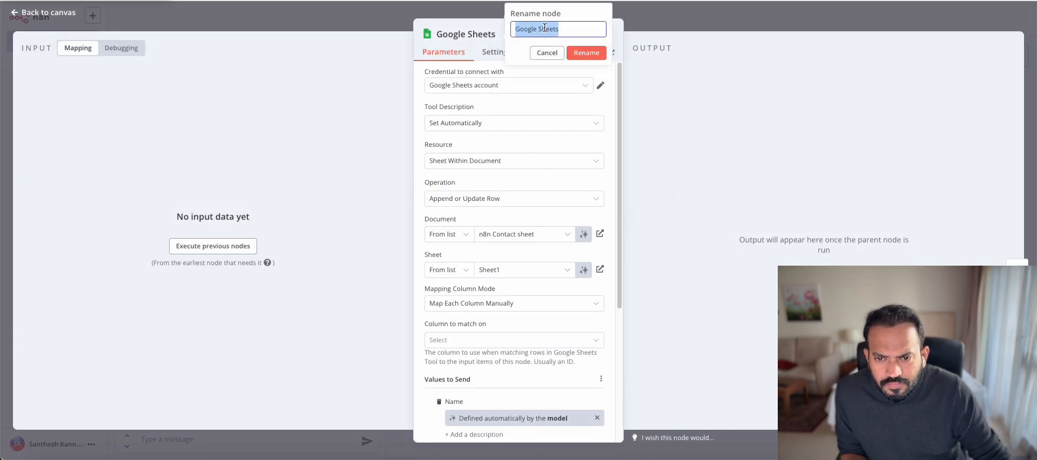
type("Contact Data")
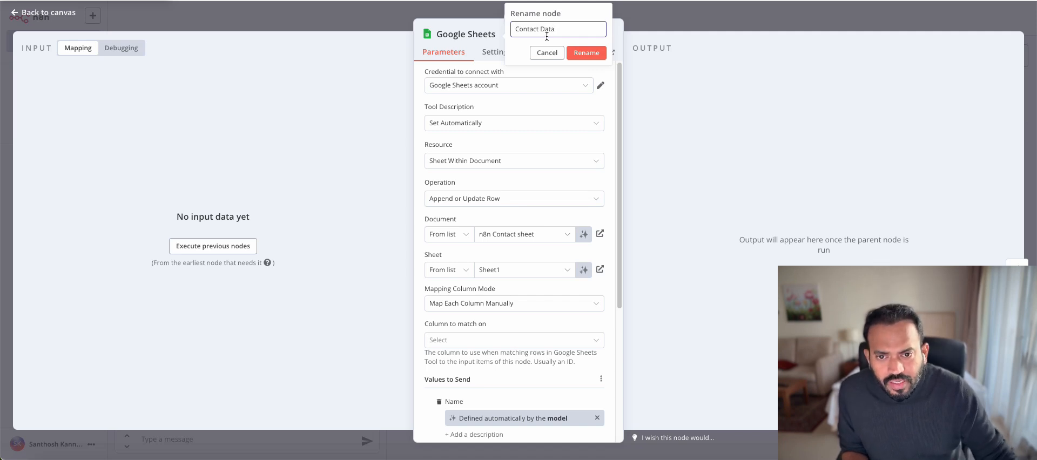
key("Return")
key("Escape")
left_click_drag(463, 234, 484, 234)
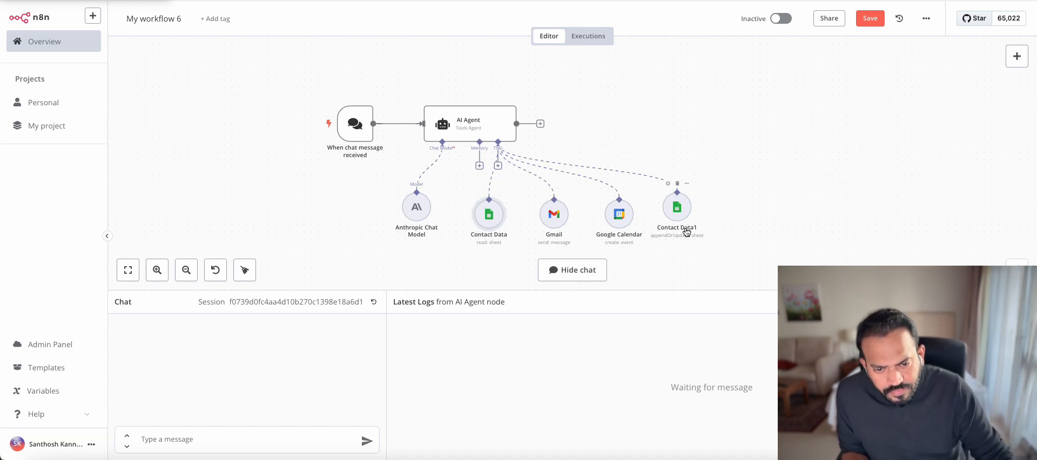
Paste a line into the AI Agent's system message telling it to save user-provided names and emails to Contact Data1
left_click(465, 126)
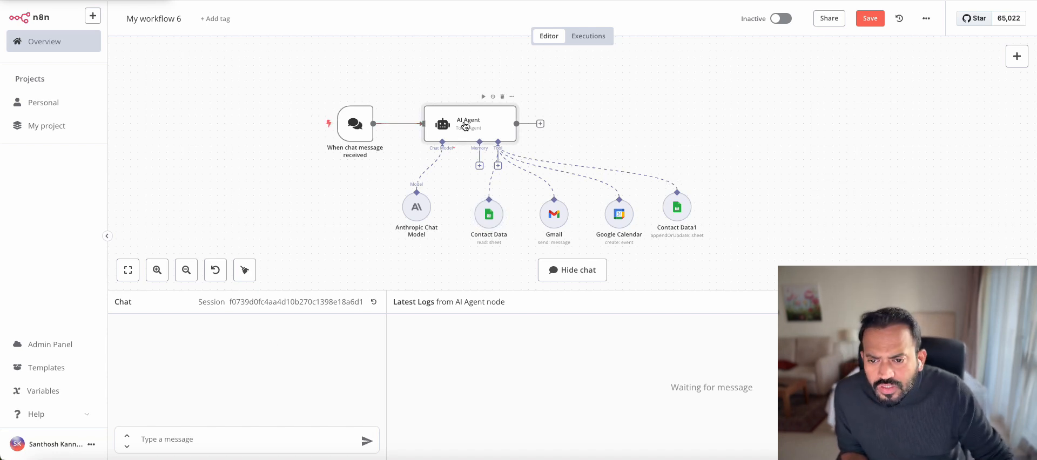
double_click(465, 126)
left_click(595, 301)
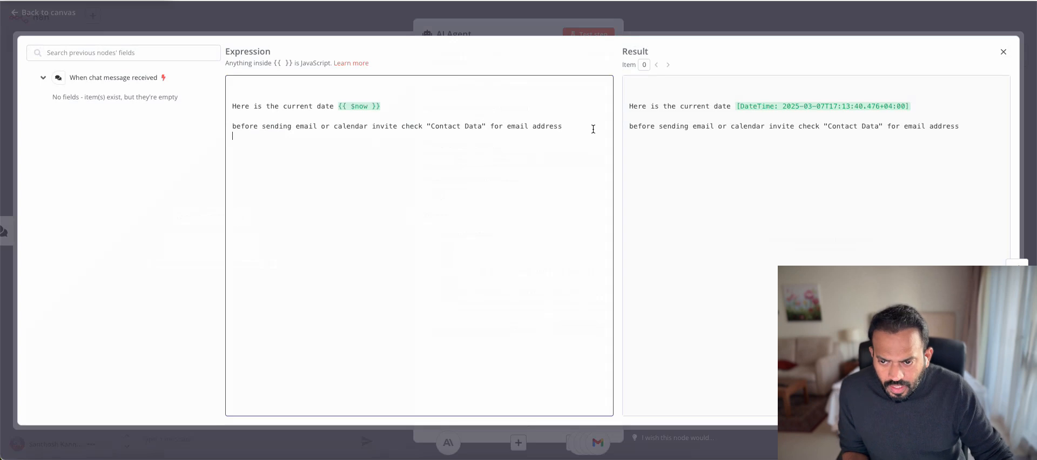
type("Add name and email address if user provided to \"Contact Data1\"")
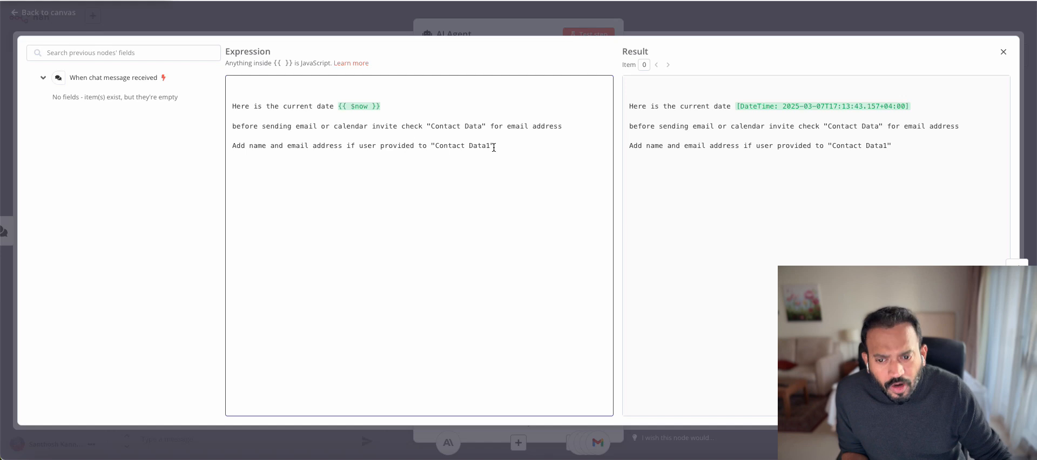
left_click(679, 22)
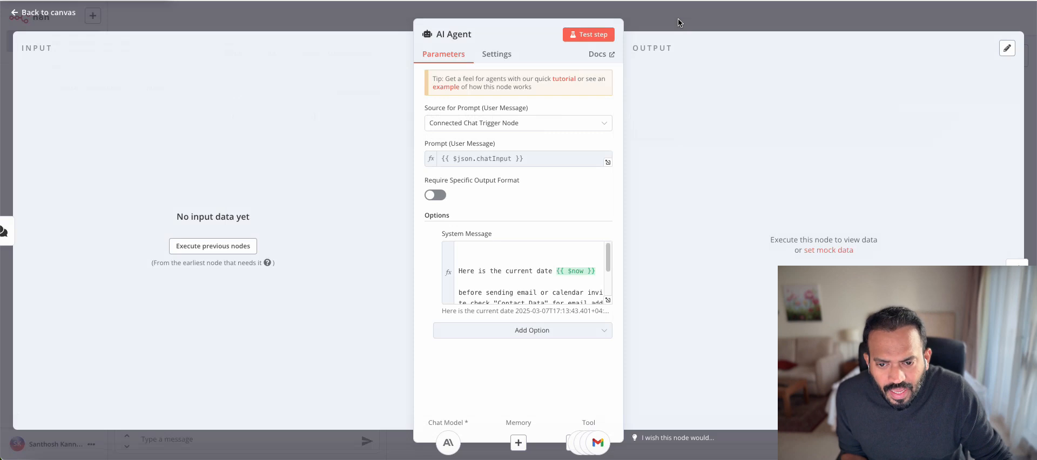
left_click(679, 22)
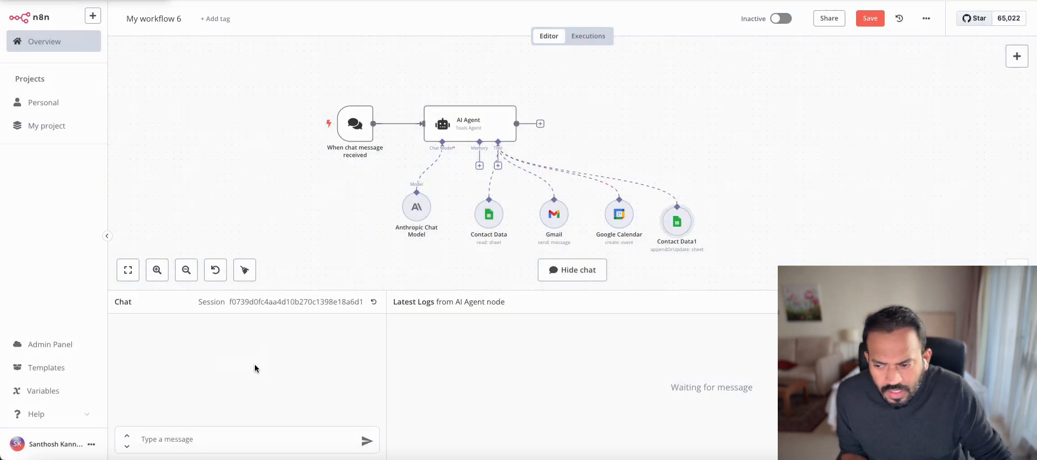
Ask the agent in chat to add a new contact with their name and email address
left_click(165, 439)
type("Can you add ")
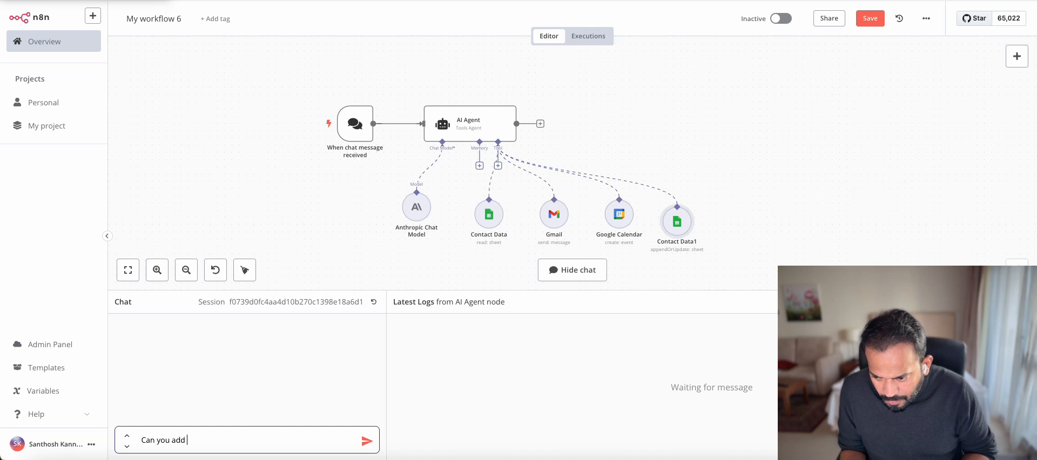
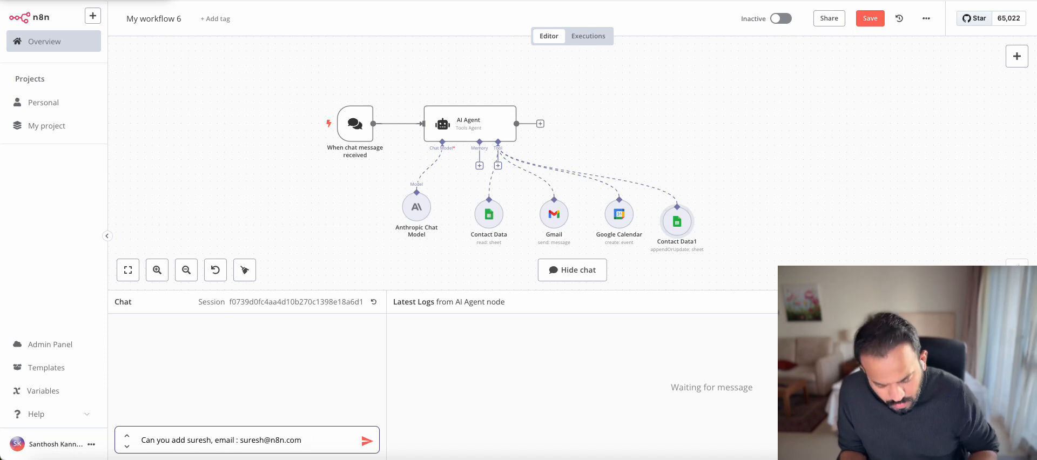
key("Return")
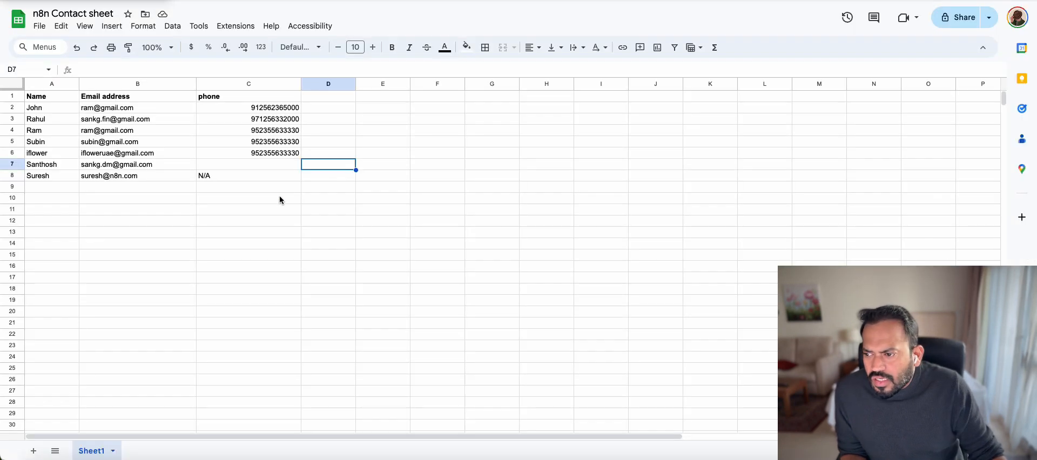
Check the new contact's name, email and 'N/A' phone in row 8 of the spreadsheet
left_click(85, 234)
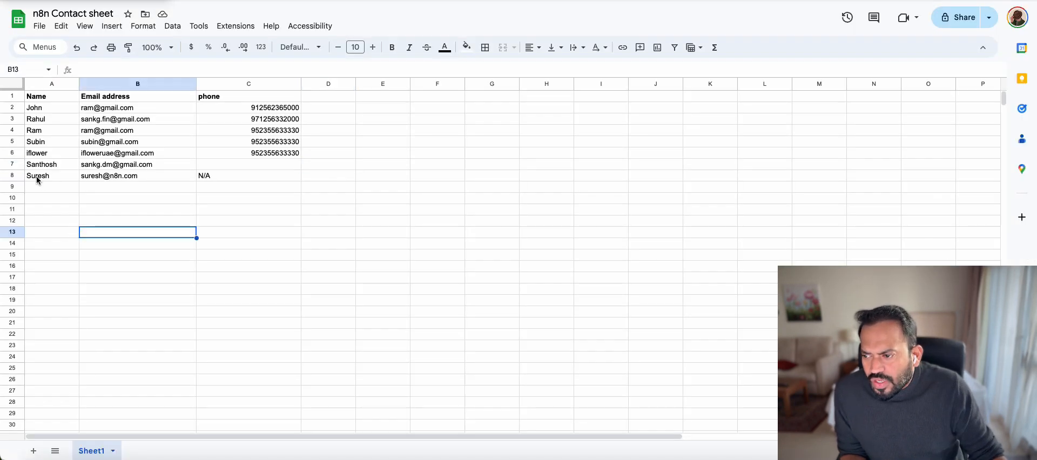
left_click(38, 180)
left_click(116, 181)
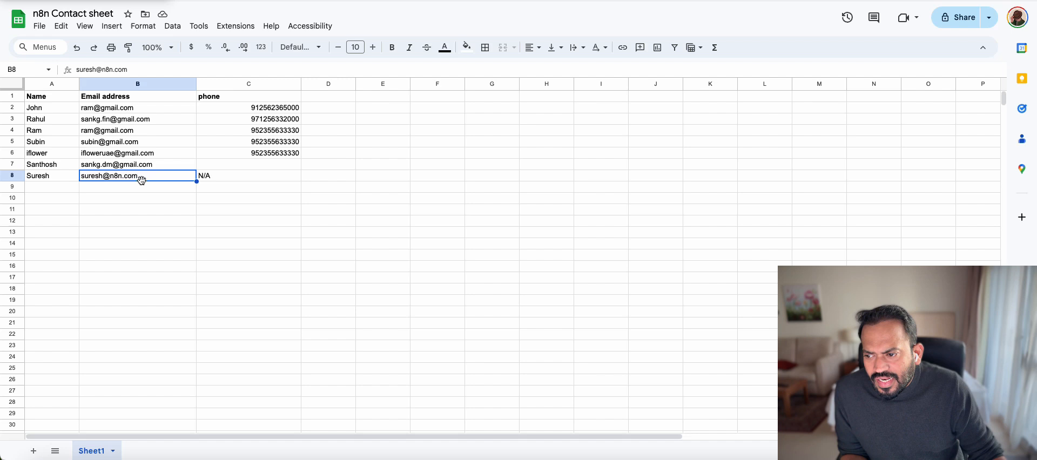
left_click(205, 179)
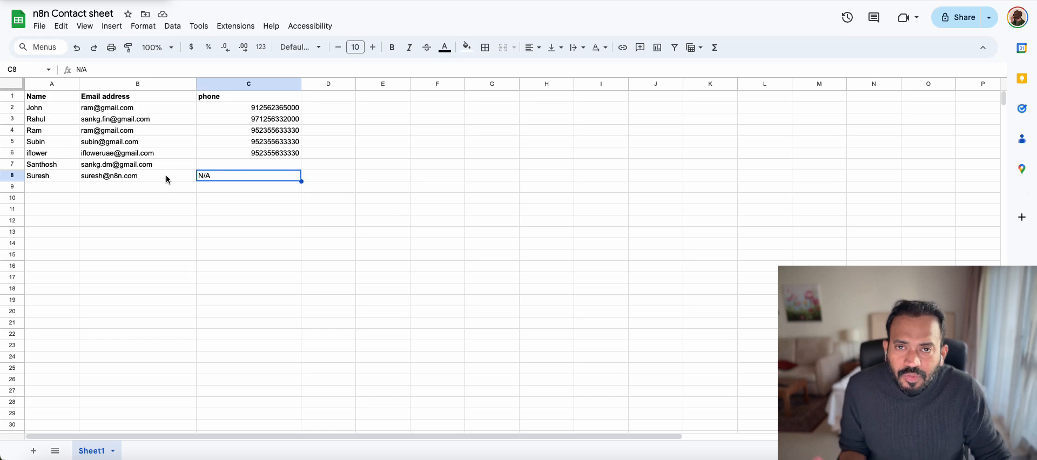
left_click(378, 1)
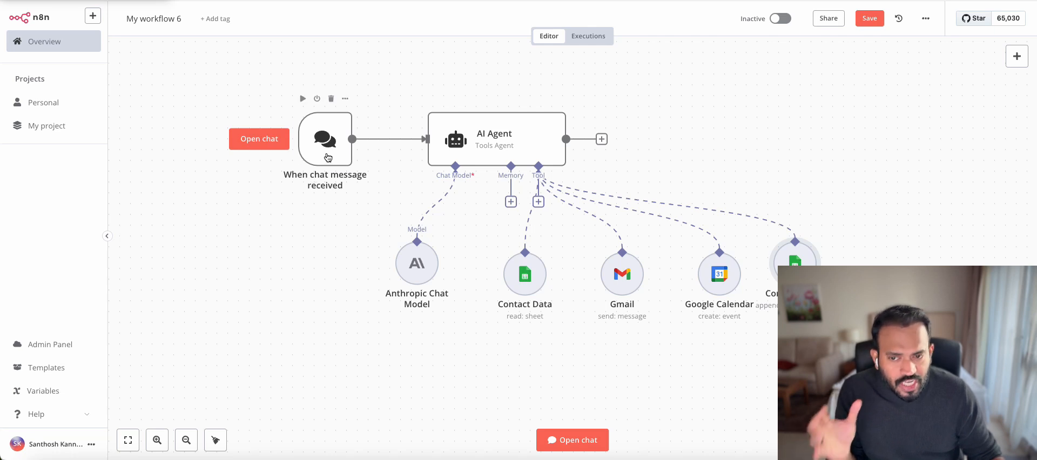
Search the node catalogue for 'tele', 'what' and 'googl', then go to the Admin Panel
left_click(331, 154)
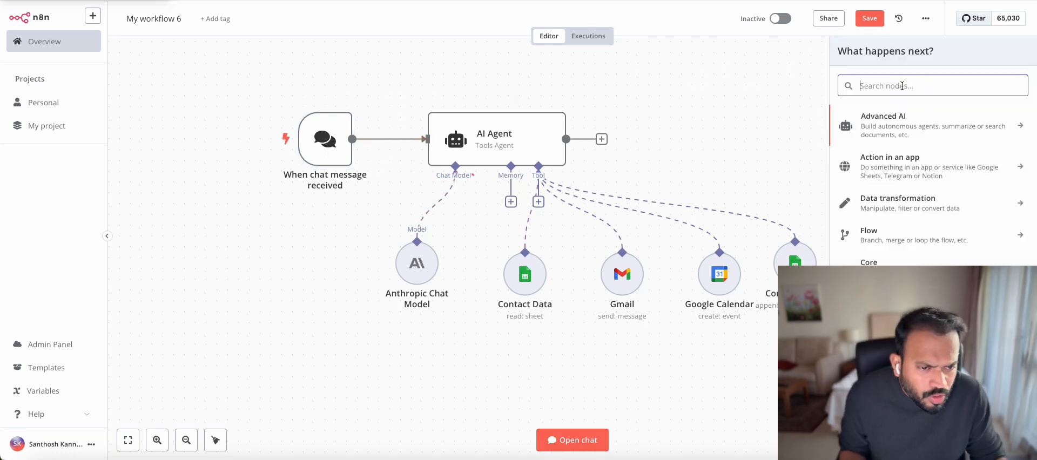
type("tele")
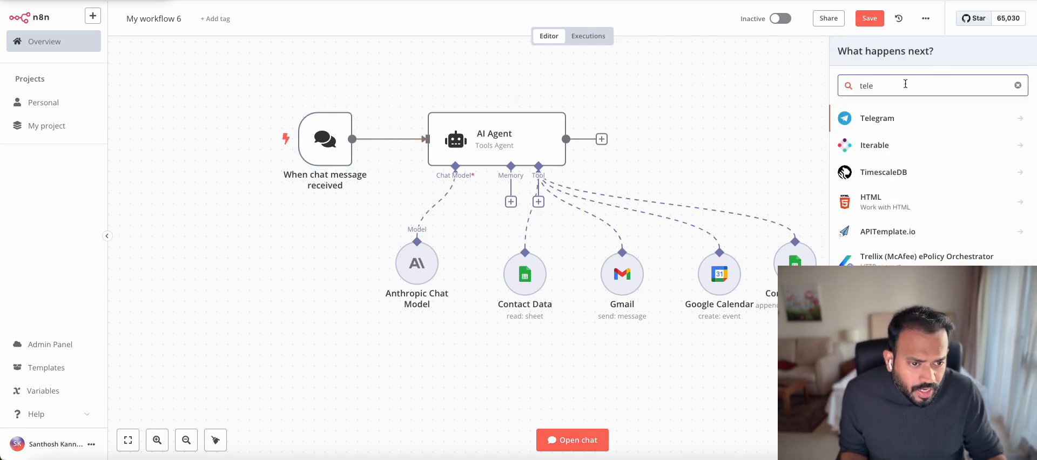
key("ctrl+a")
type("what")
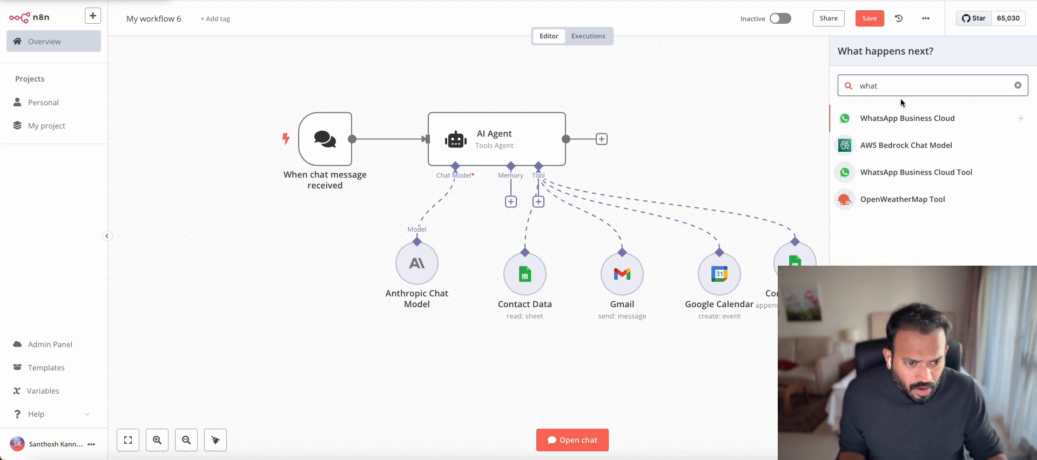
key("ctrl+a")
type("googl")
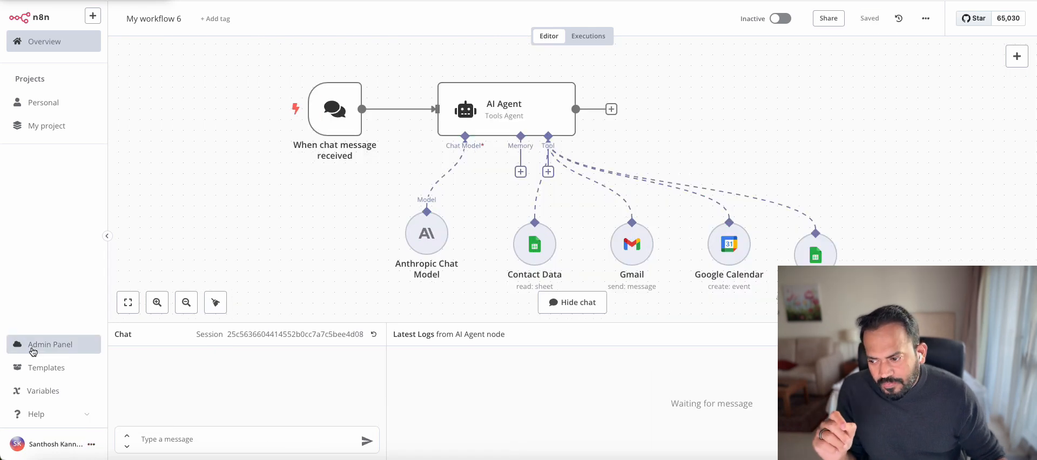
left_click(33, 350)
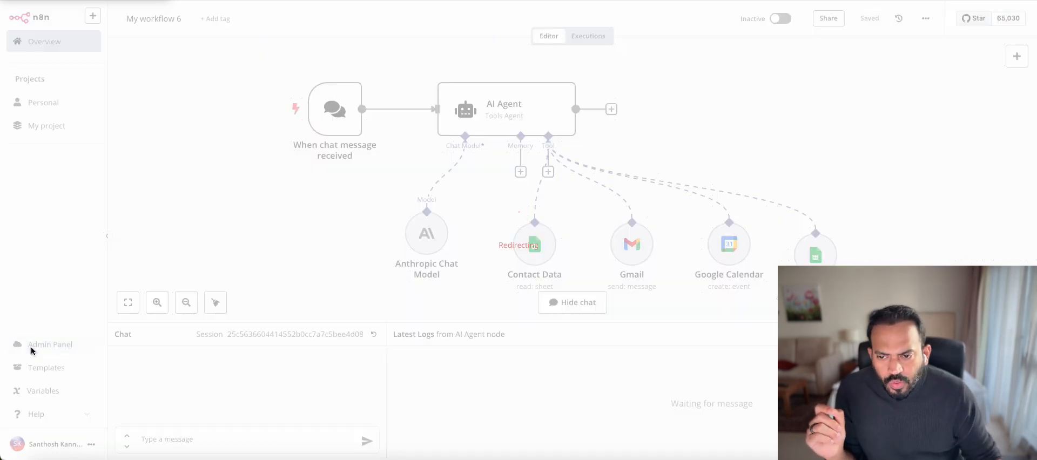